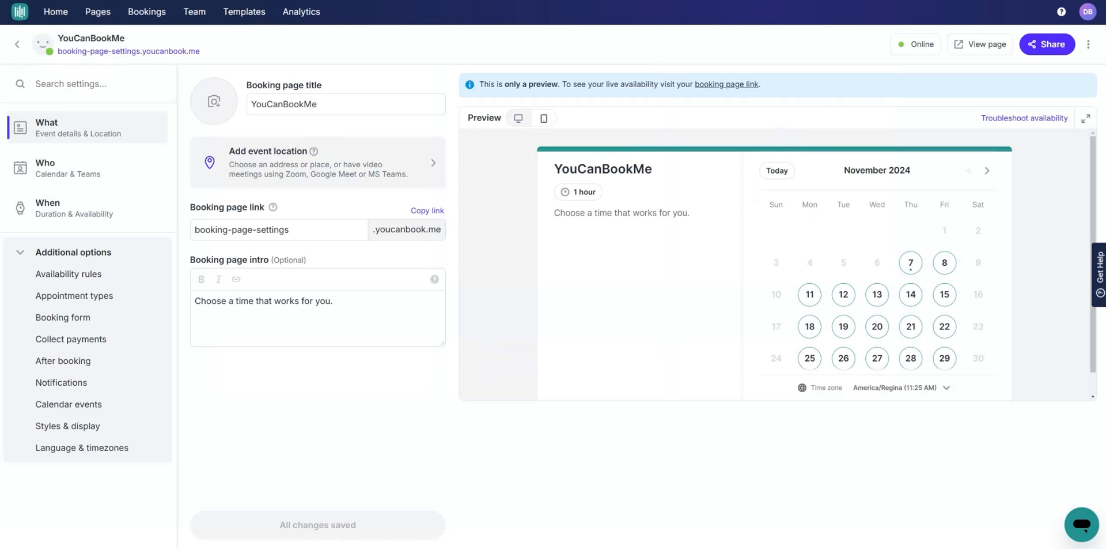
Step: Glance at the Who and When sections, then return to the What event details
left_click(76, 171)
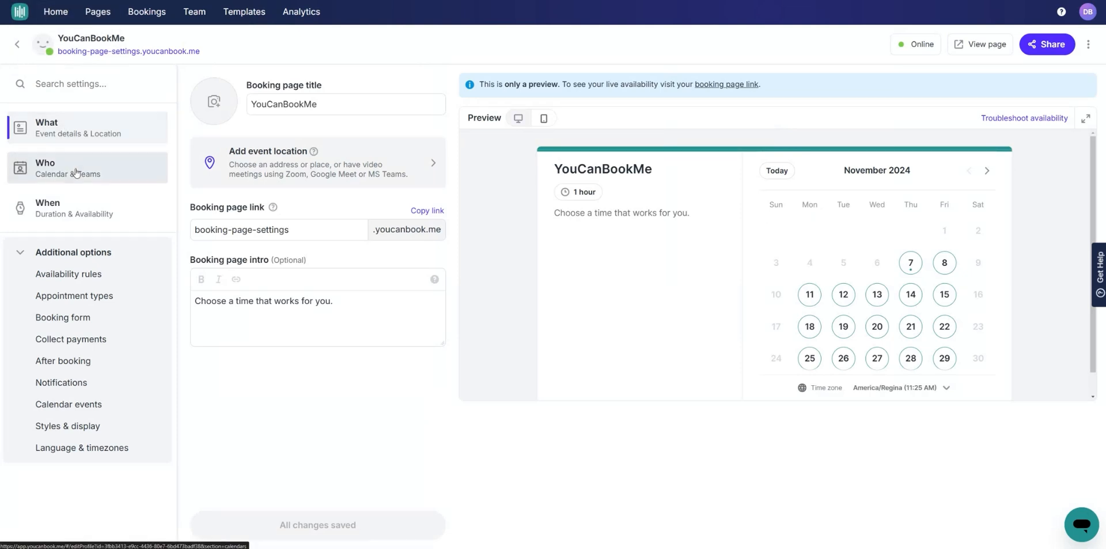
left_click(78, 206)
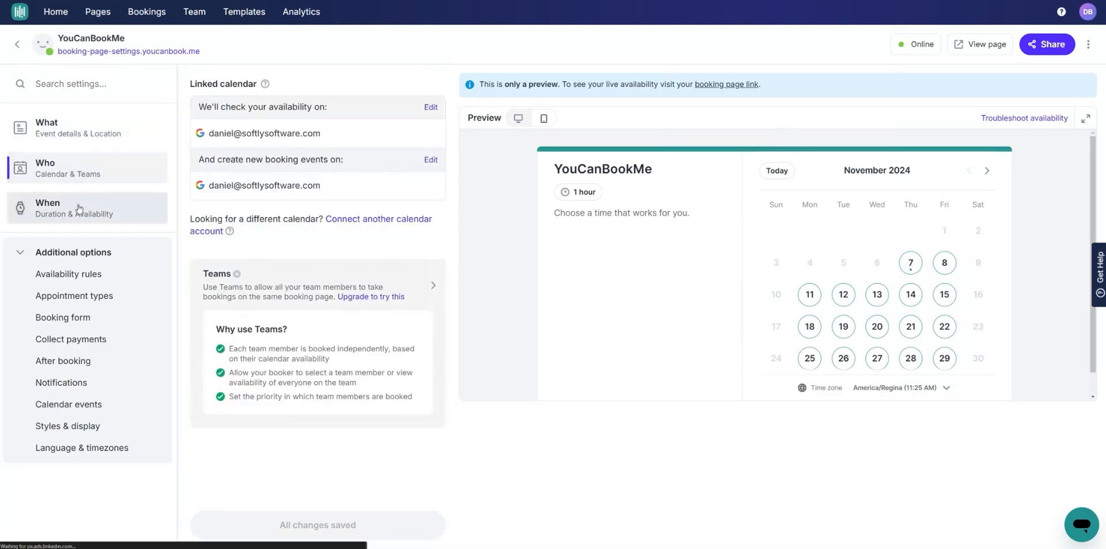
left_click(78, 134)
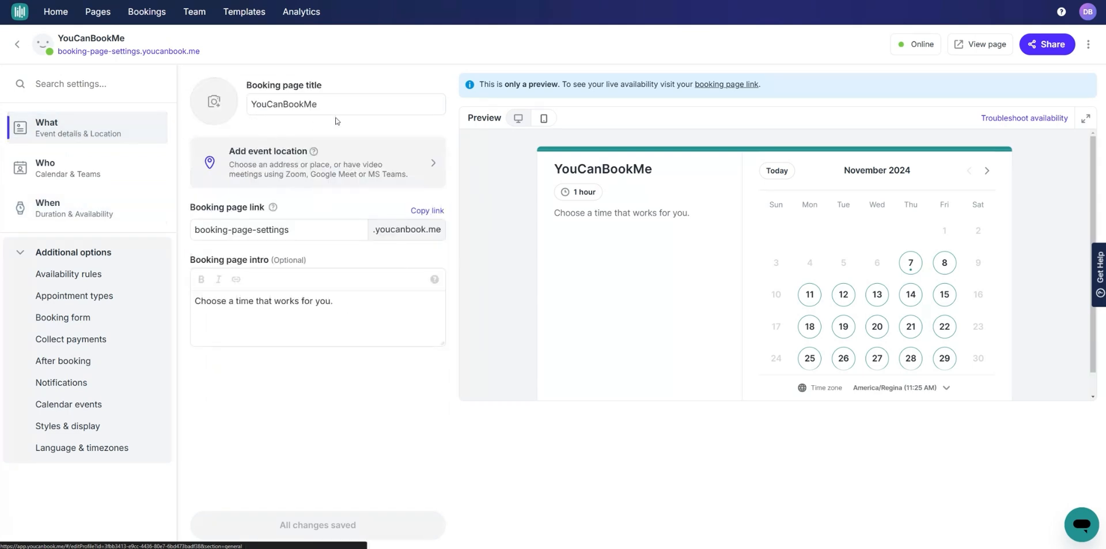
Step: Set the meeting location to No location
left_click(350, 102)
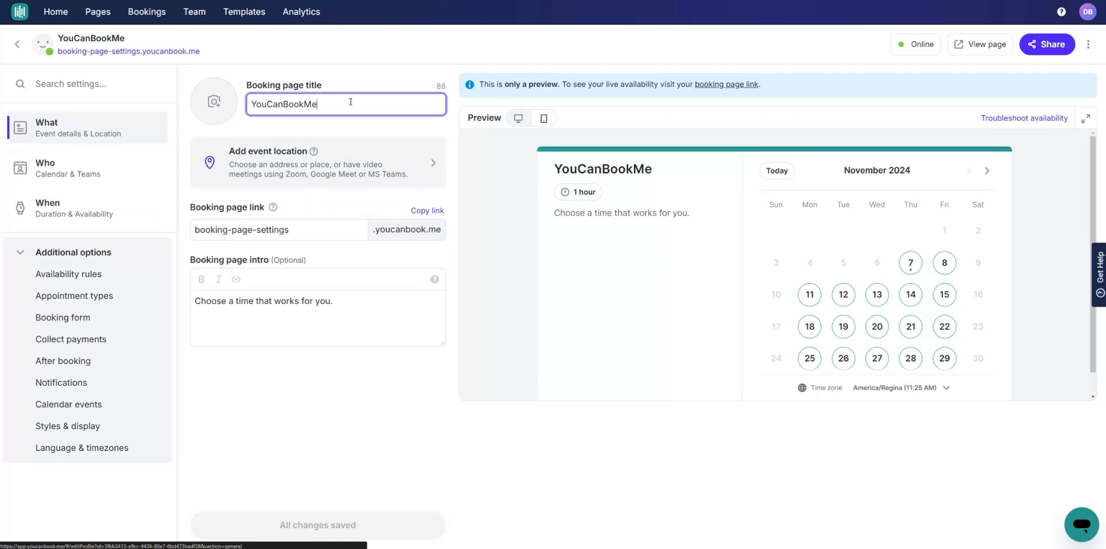
left_click(333, 167)
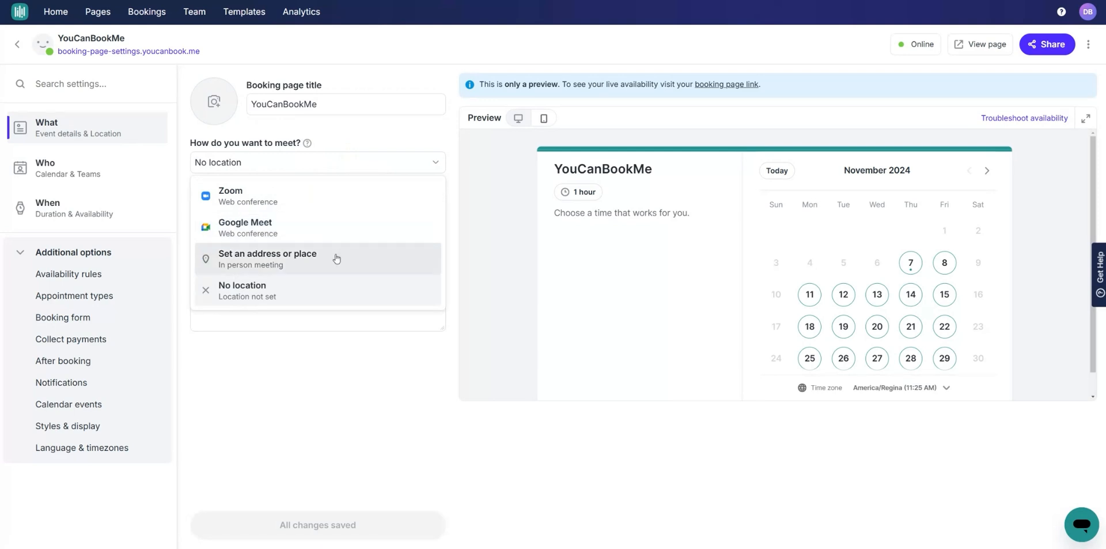
left_click(284, 294)
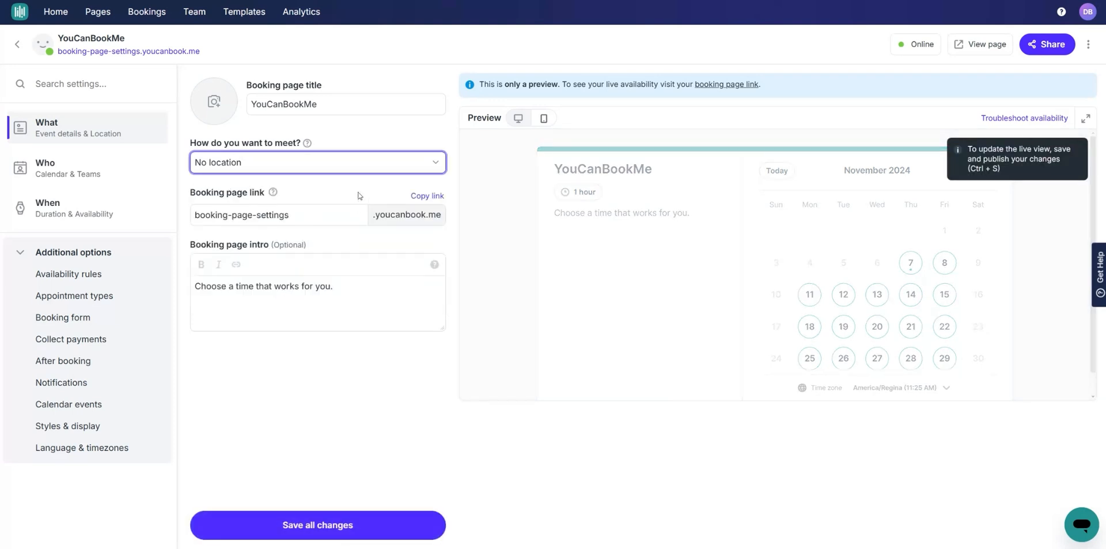
Step: Leave the booking page link and intro unchanged and save all changes
left_click(326, 215)
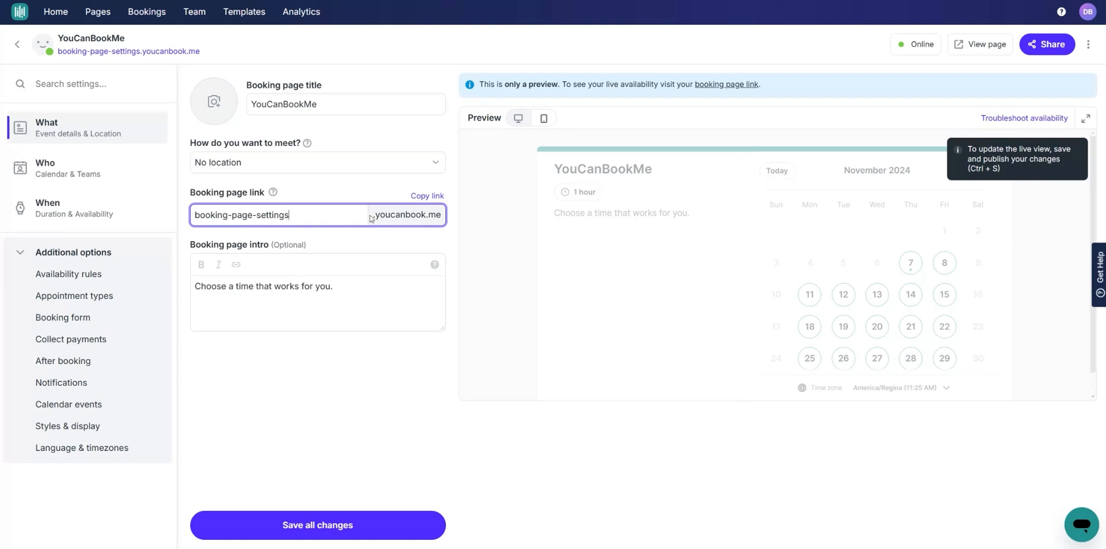
left_click(441, 216)
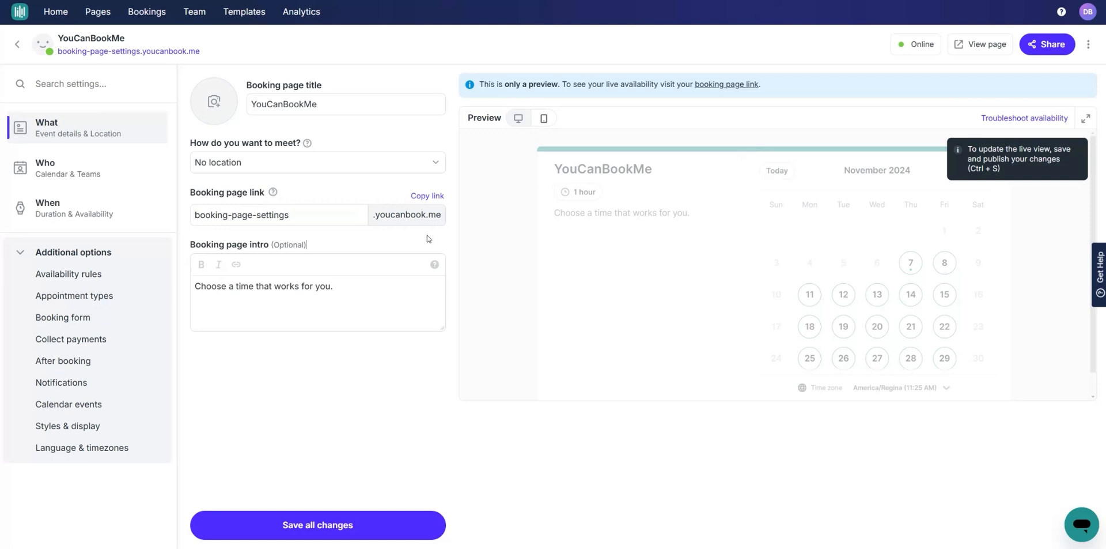
left_click(348, 288)
left_click(347, 247)
left_click(358, 527)
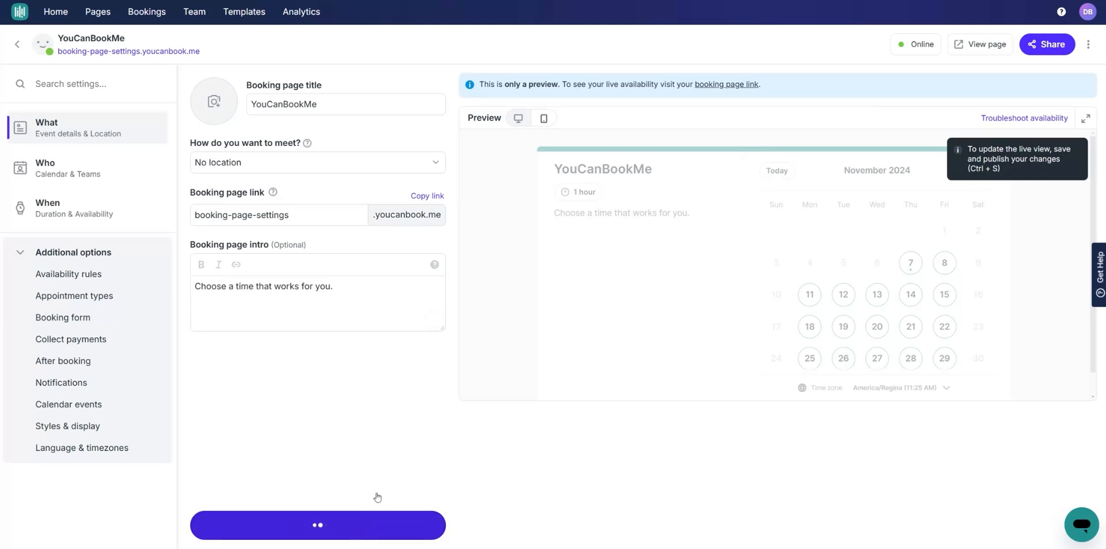
Step: Check the intro line in the booking page preview, then go to the Who settings
triple_click(659, 214)
left_click(664, 251)
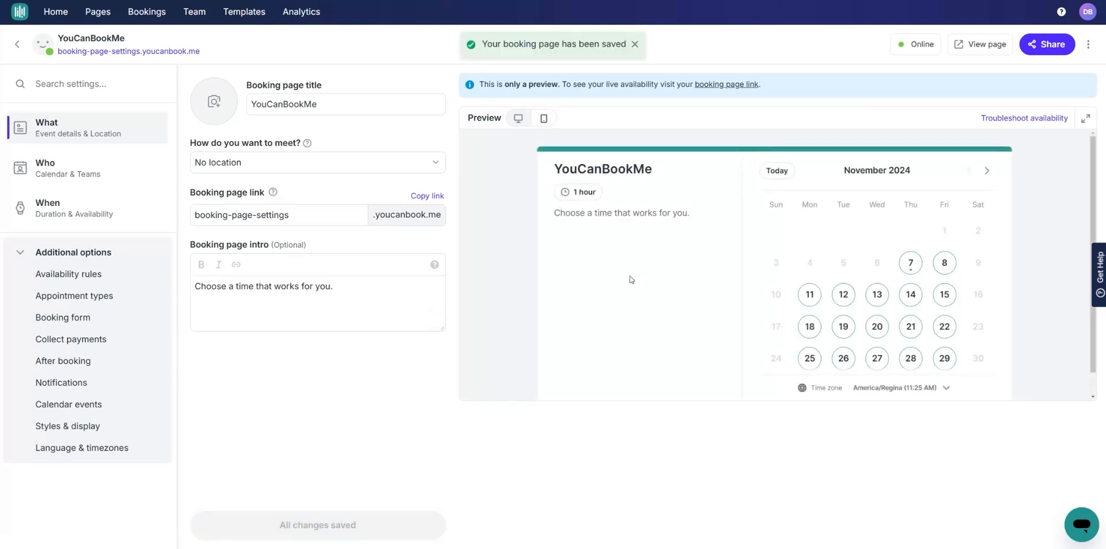
left_click(81, 172)
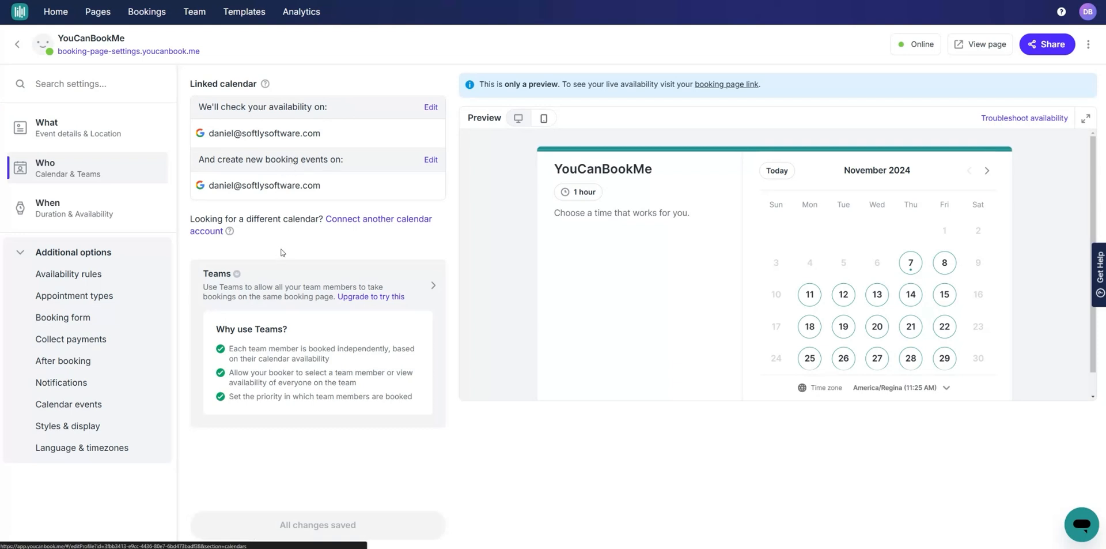
Step: Close the Add team member form without adding anyone, then go to the When settings
left_click(312, 284)
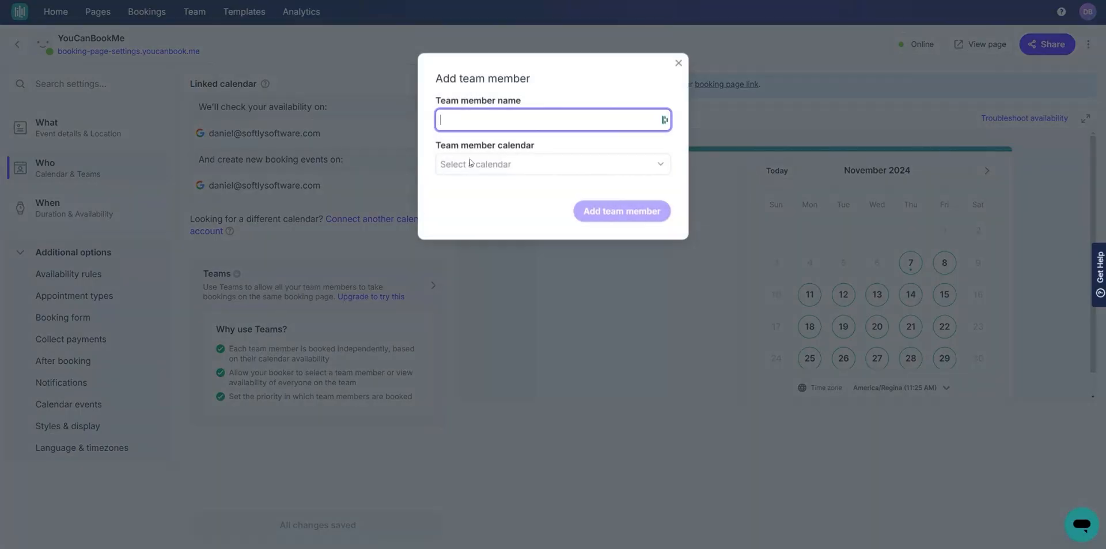
left_click(545, 82)
left_click(679, 63)
left_click(99, 213)
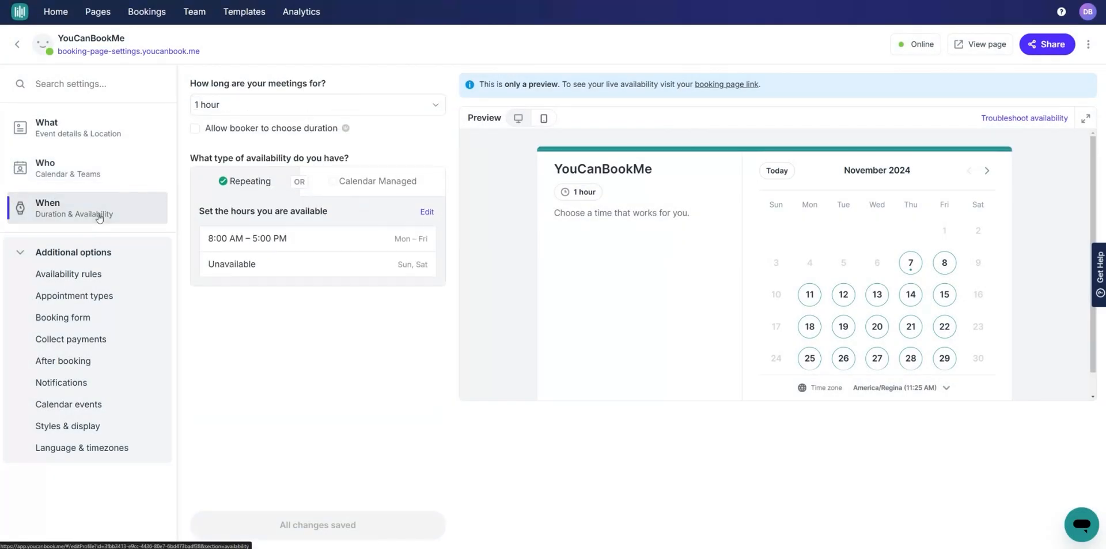
Step: Keep the meeting duration at 1 hour, with booker-chosen duration left off
left_click(260, 105)
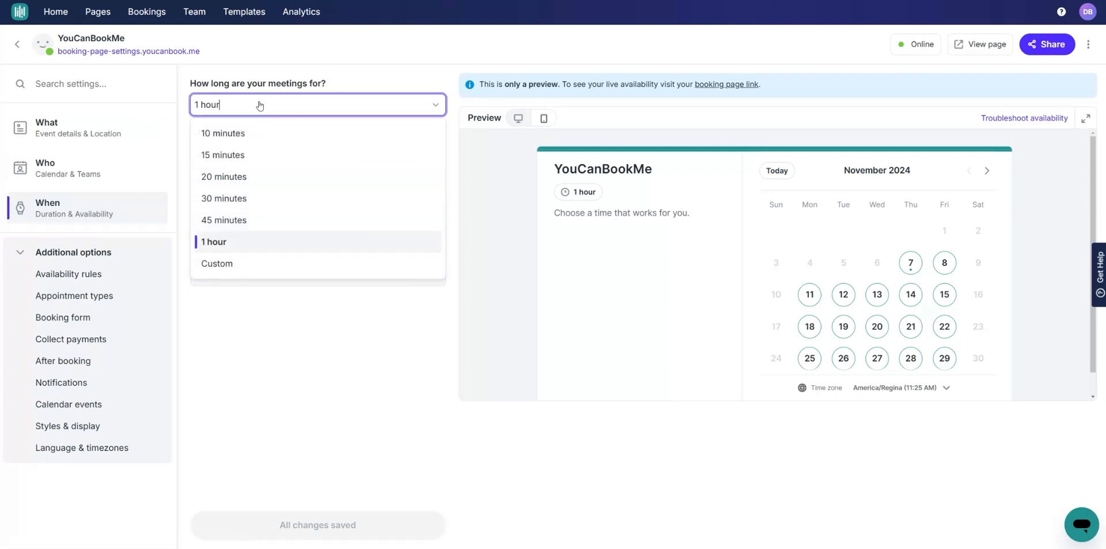
left_click(304, 74)
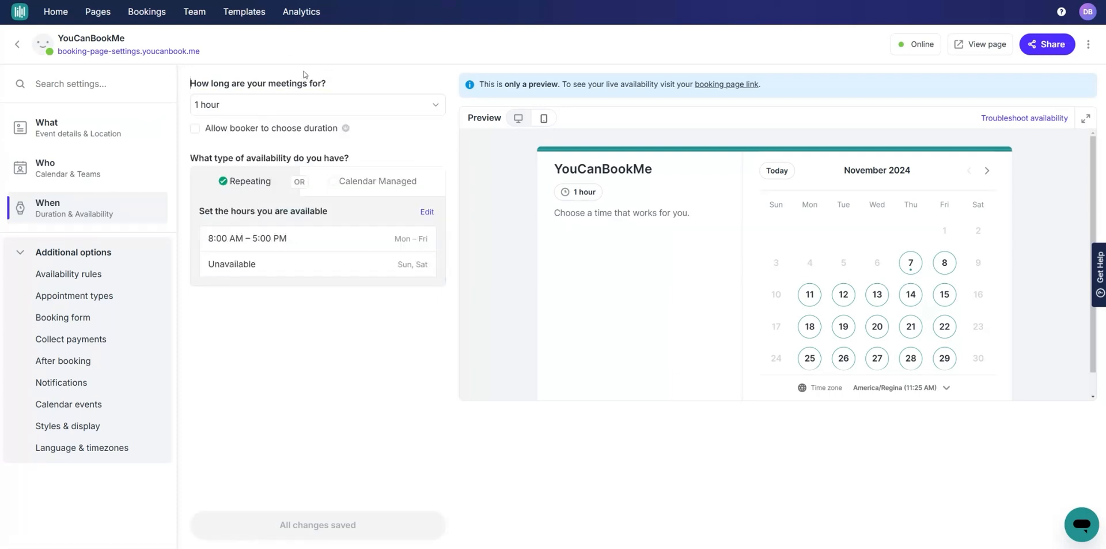
left_click(249, 130)
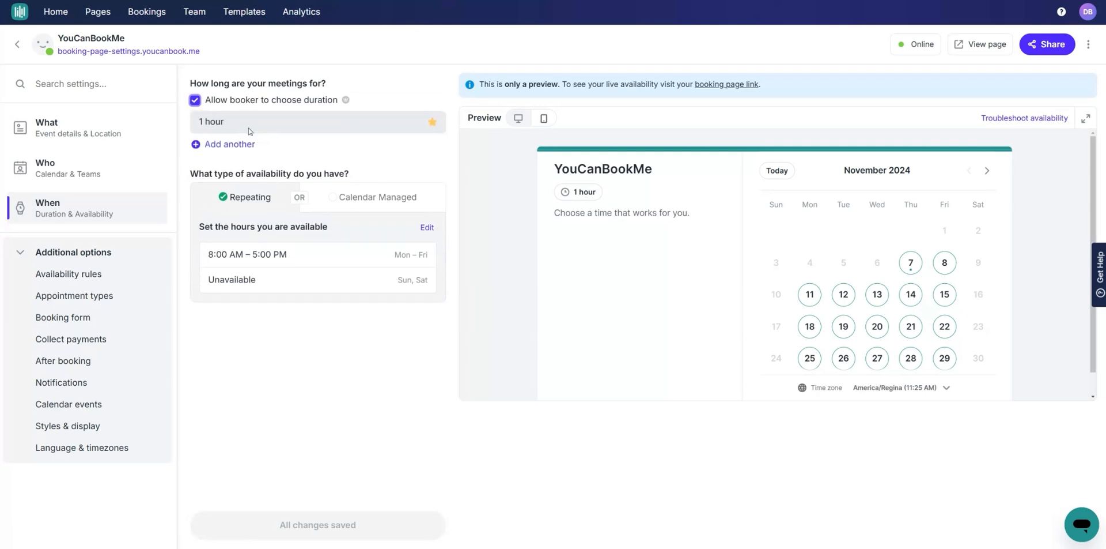
left_click(244, 103)
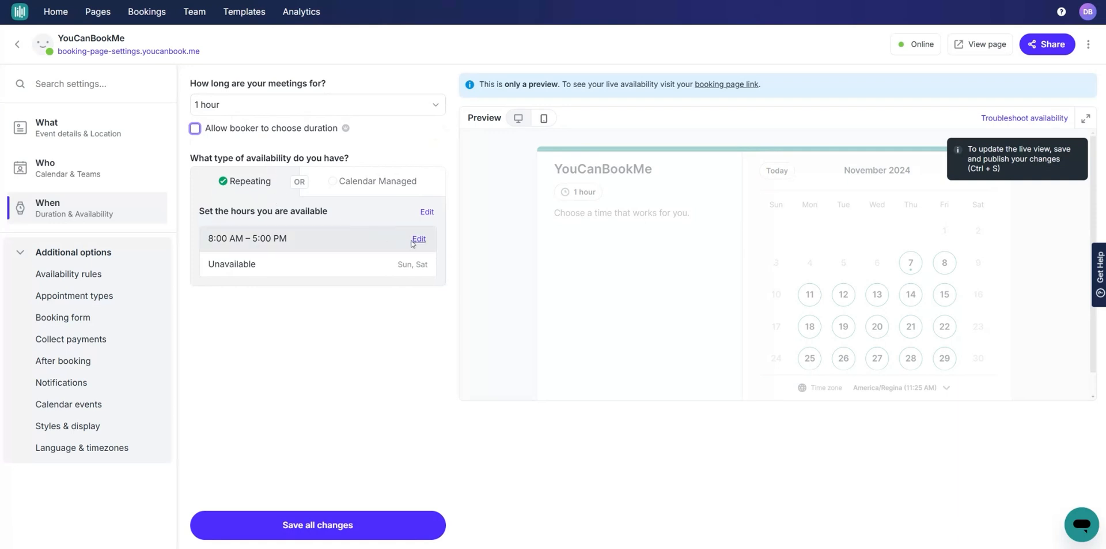
Step: Compare Calendar managed with Repeating, keep repeating 8:00 AM – 5:00 PM weekday hours, and save
left_click(360, 247)
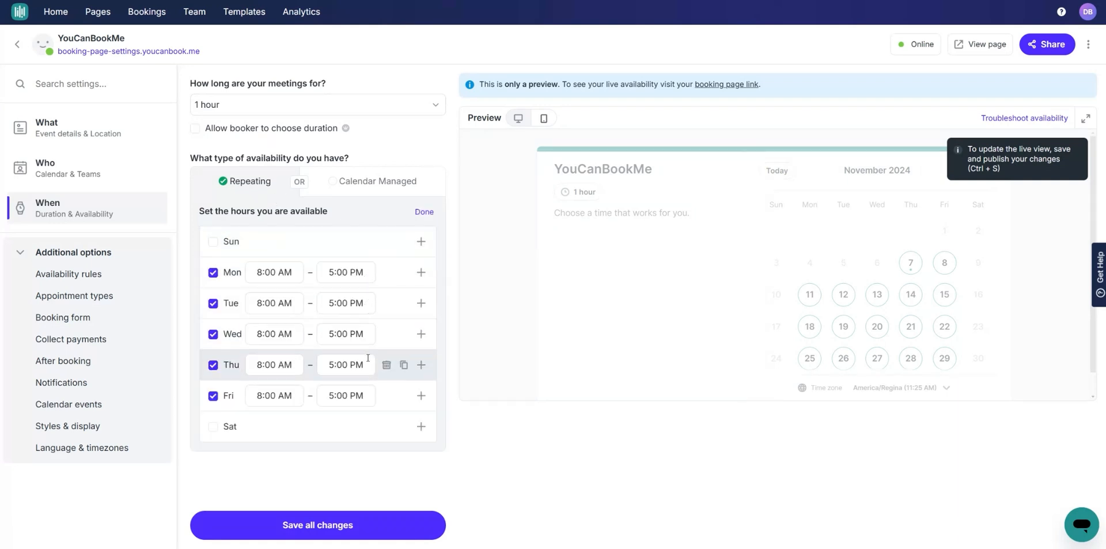
left_click(423, 212)
left_click(380, 182)
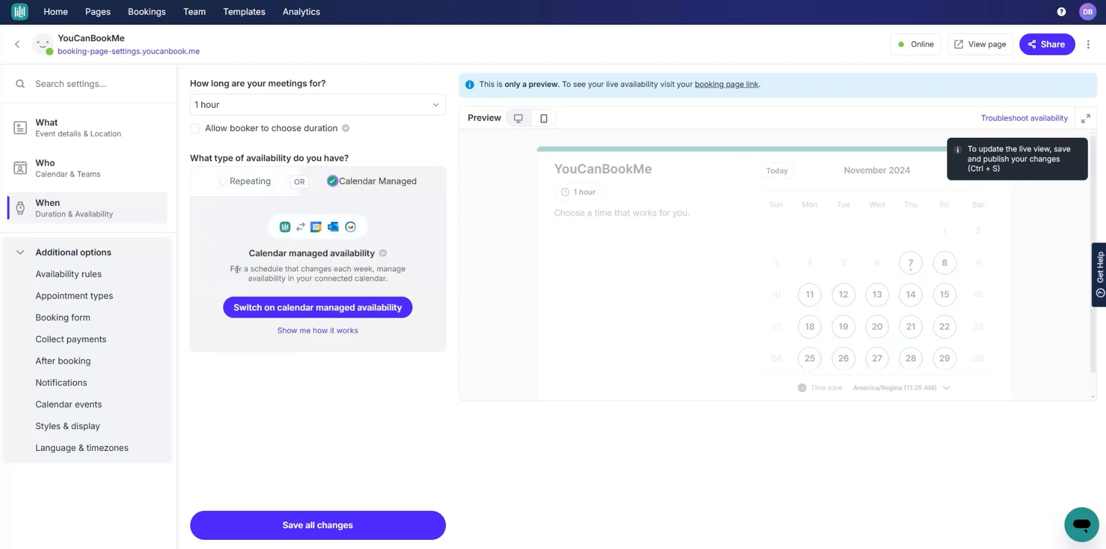
left_click_drag(232, 269, 387, 279)
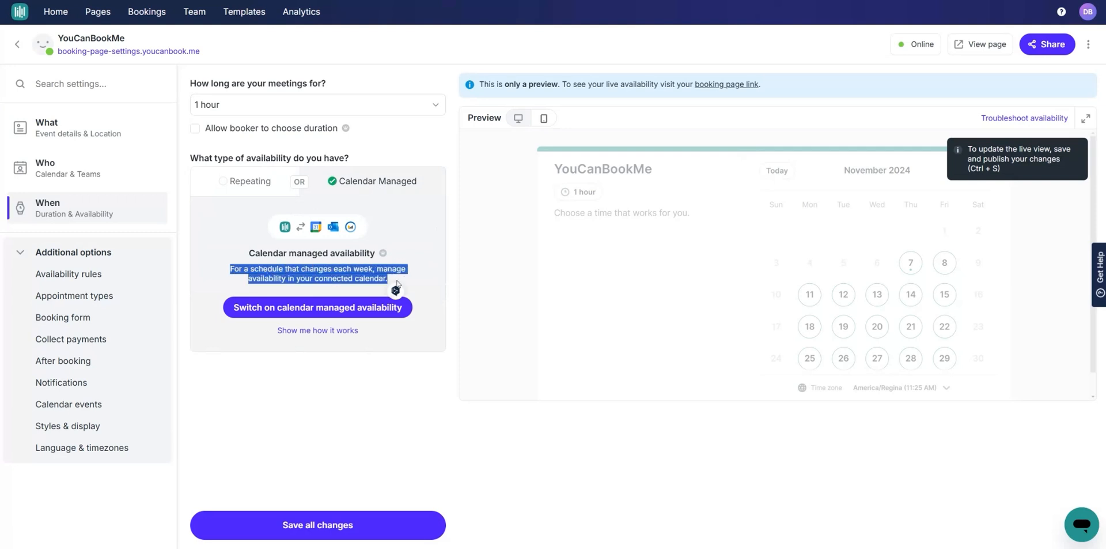
left_click(388, 279)
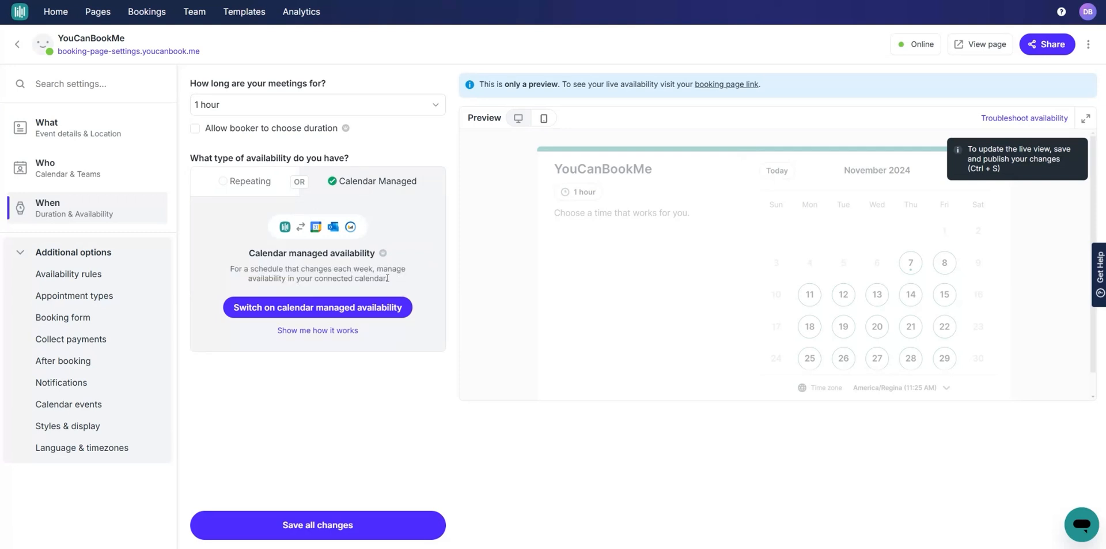
left_click(249, 181)
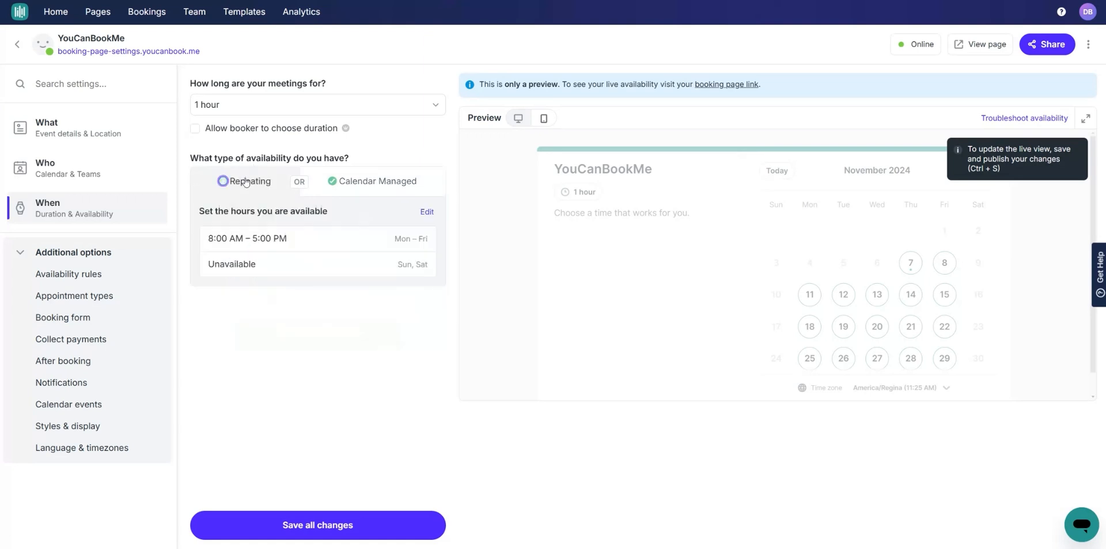
left_click(372, 186)
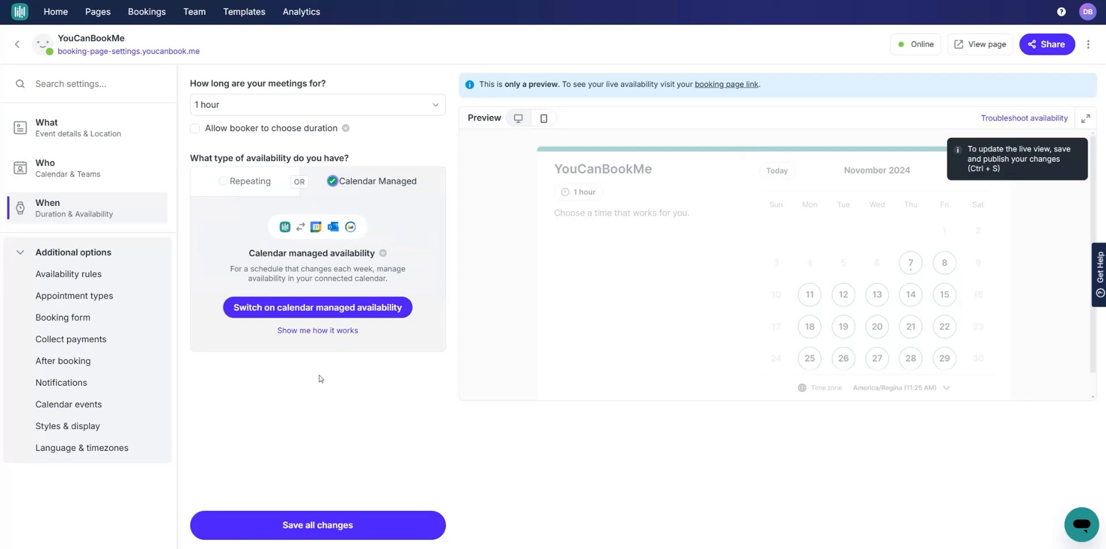
left_click(257, 187)
left_click(317, 525)
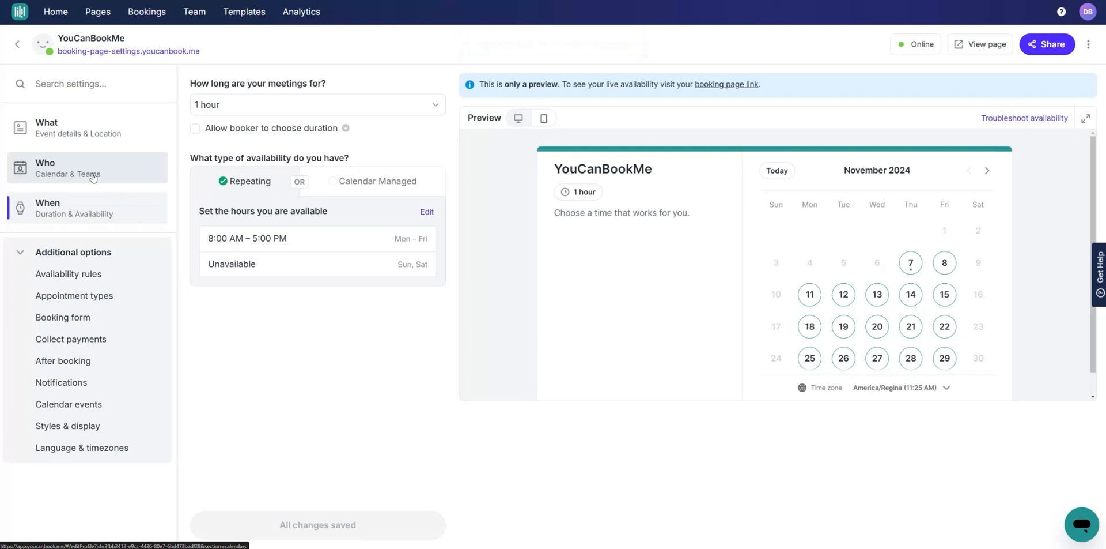
Step: In Availability rules, keep booking start times every 1 hour
left_click(22, 254)
left_click(23, 254)
left_click(89, 280)
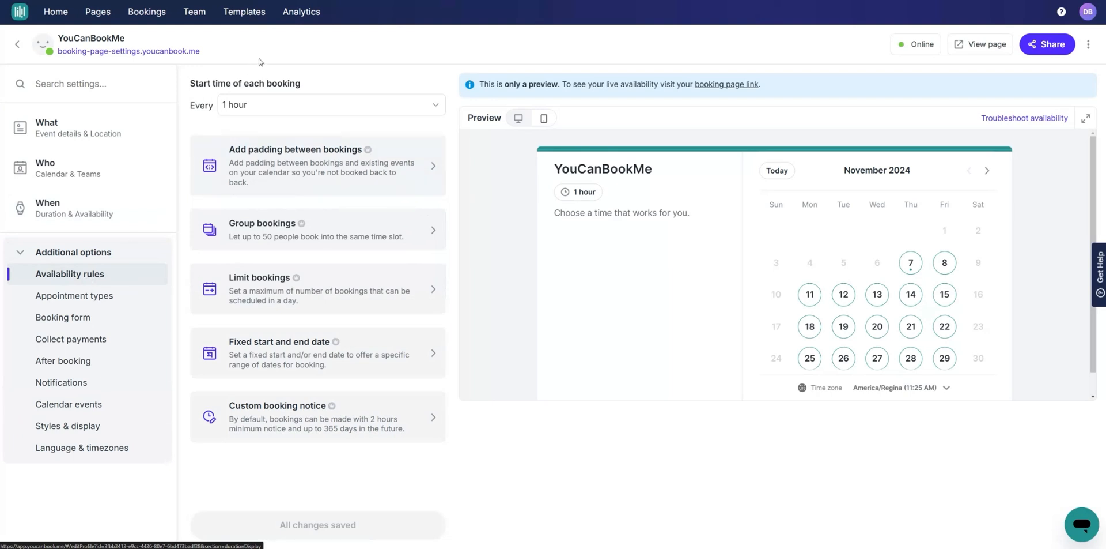
left_click(307, 108)
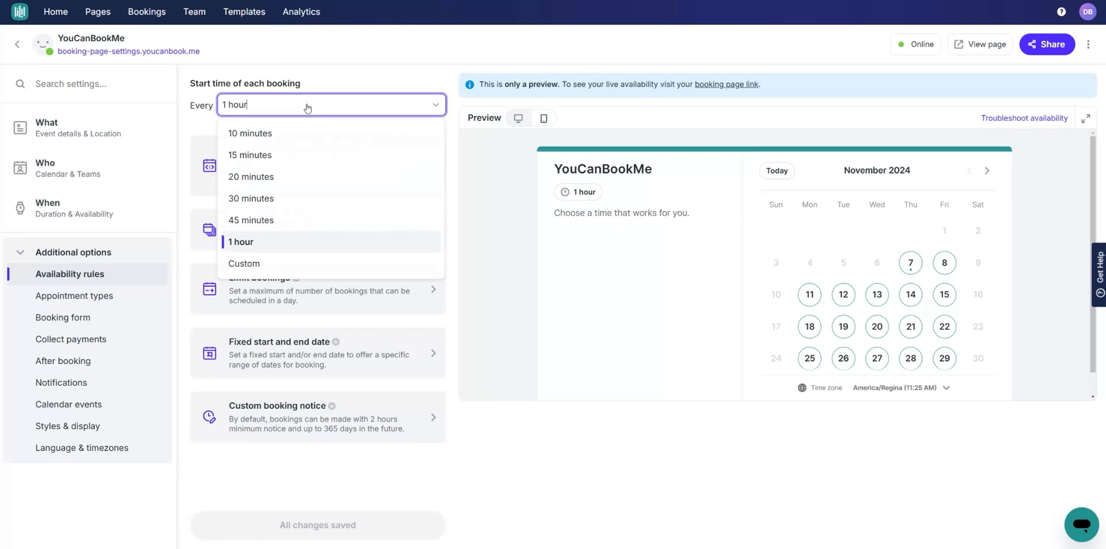
left_click(306, 107)
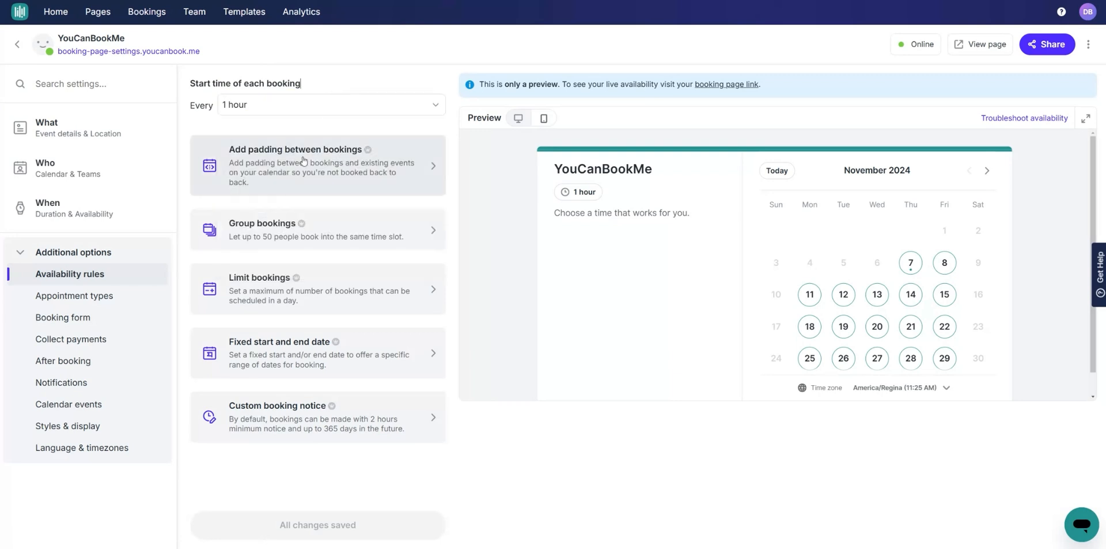
Step: Reveal padding (0 minutes) and custom notice, keeping a 2-hour minimum and 365-day maximum
left_click(335, 167)
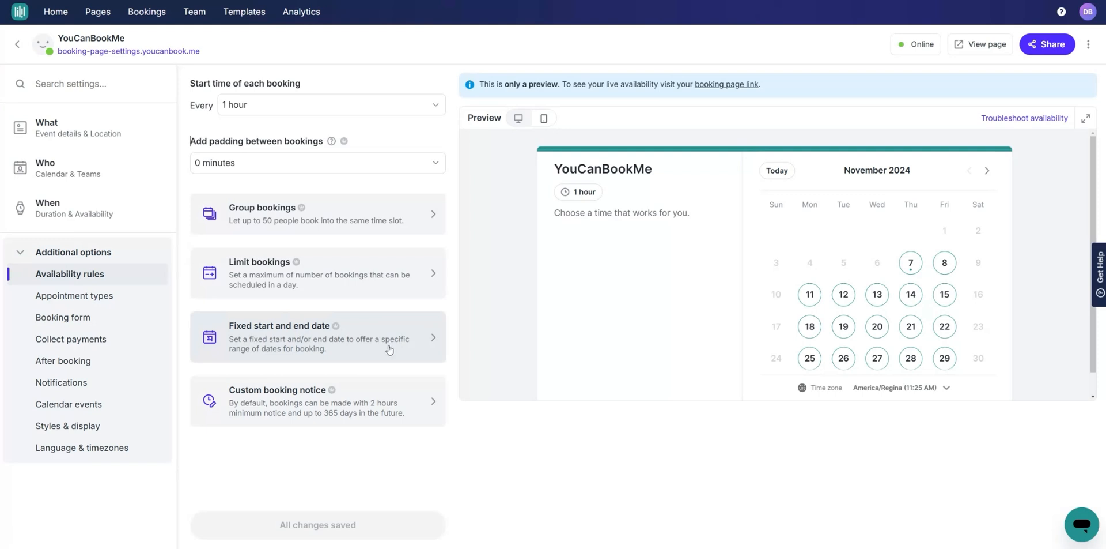
left_click(380, 396)
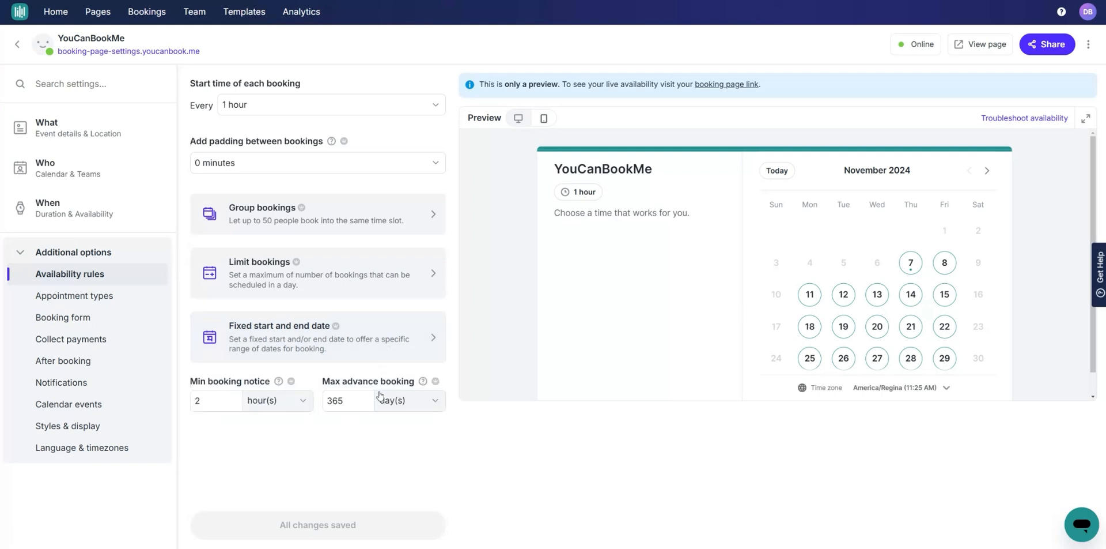
left_click(265, 385)
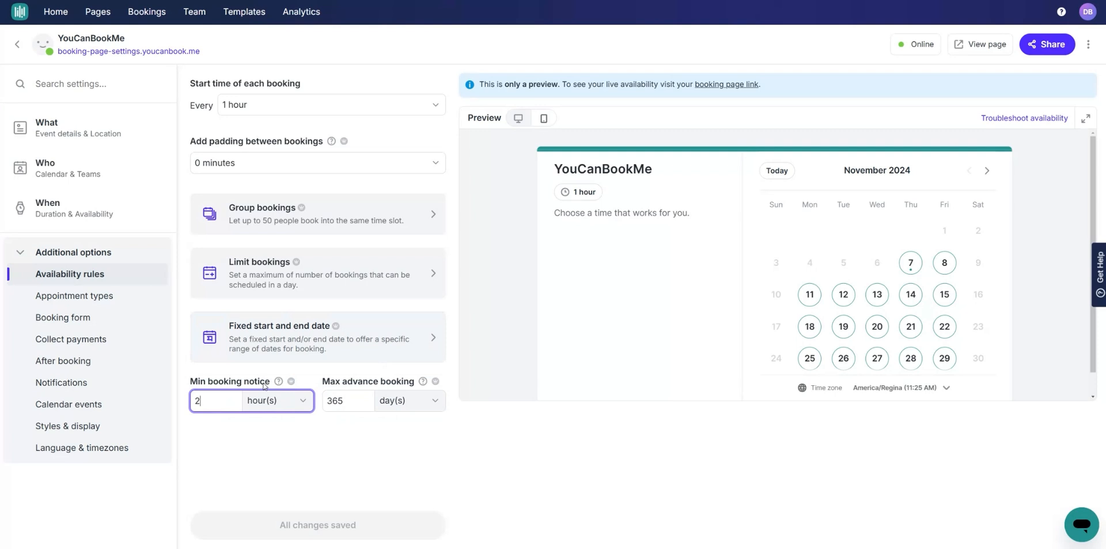
left_click(303, 401)
left_click(303, 401)
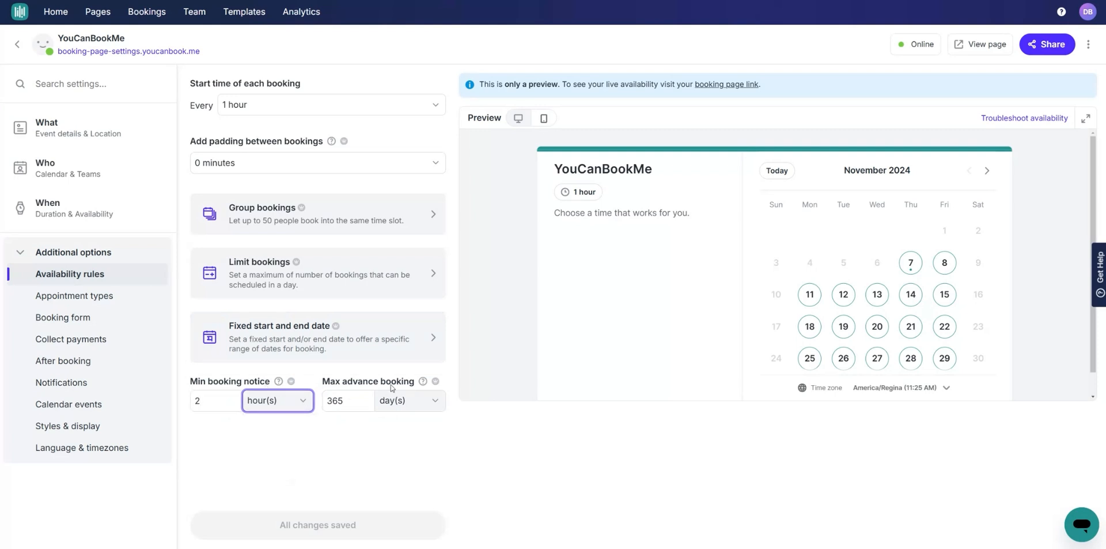
left_click(420, 406)
left_click(412, 418)
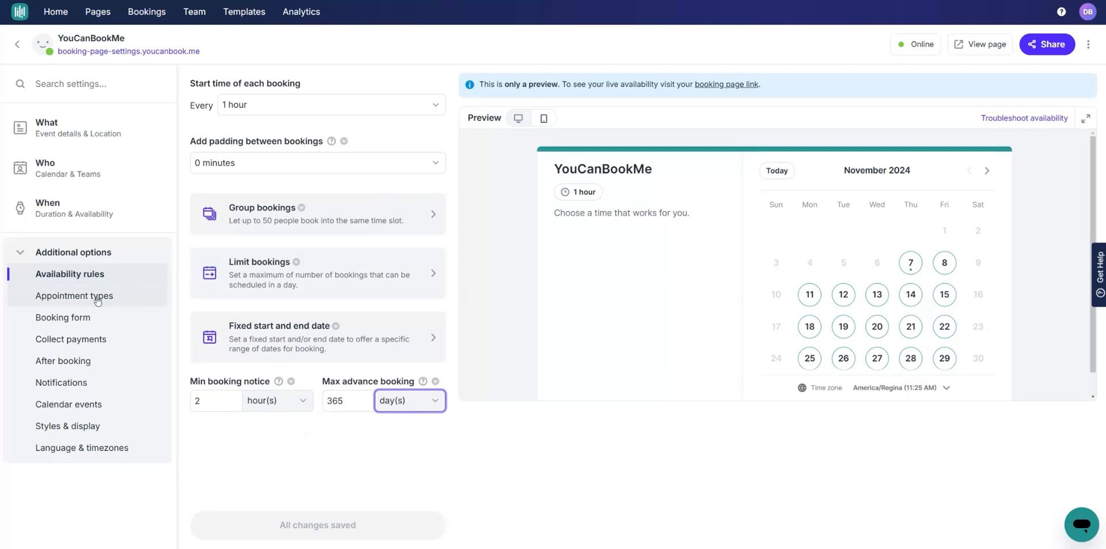
Step: Enable appointment types, inspect the My service type's price, then move on to the Booking form
left_click(75, 298)
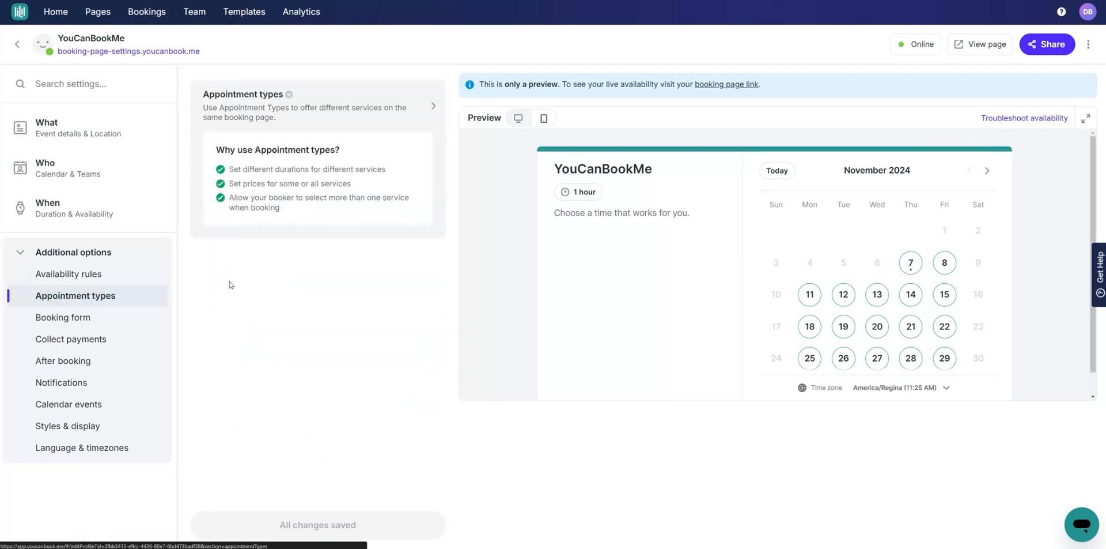
left_click(359, 110)
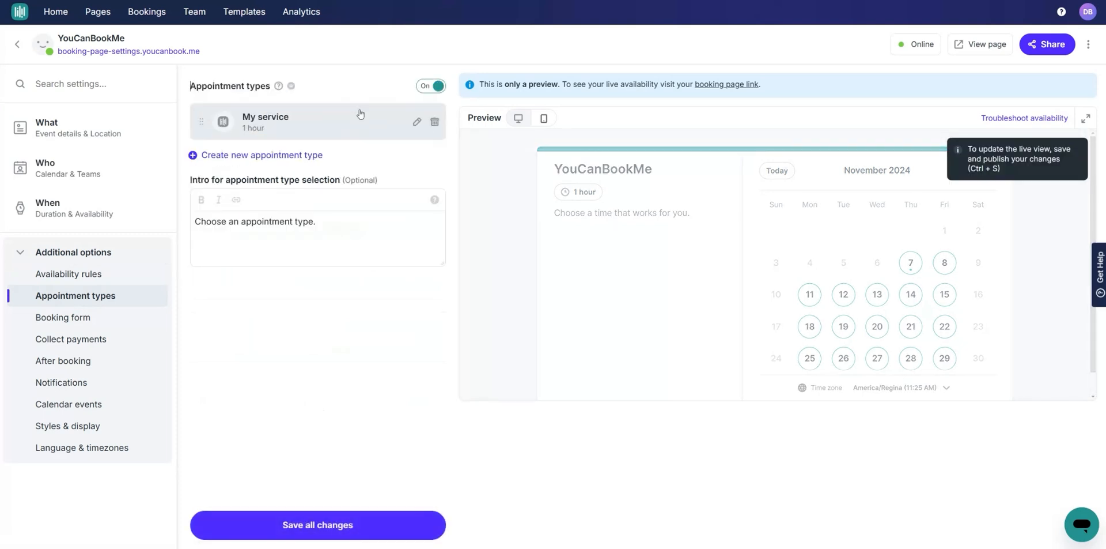
left_click(275, 129)
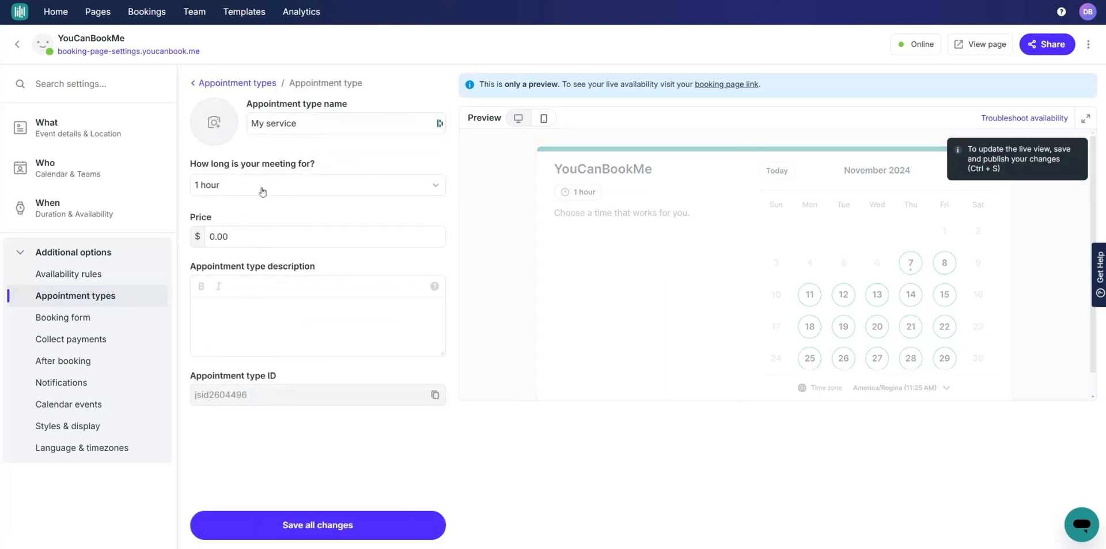
left_click(244, 236)
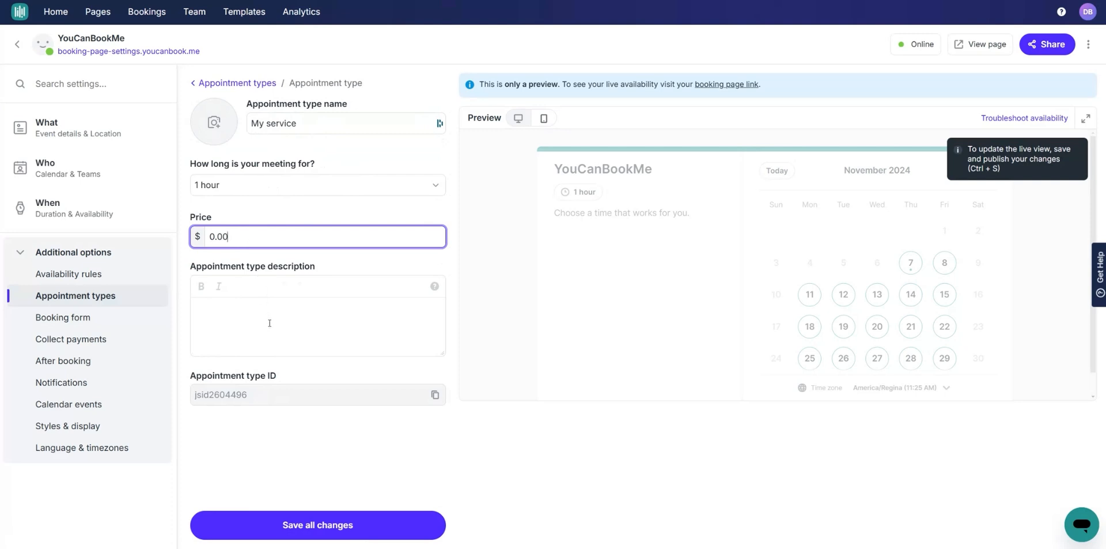
left_click(241, 84)
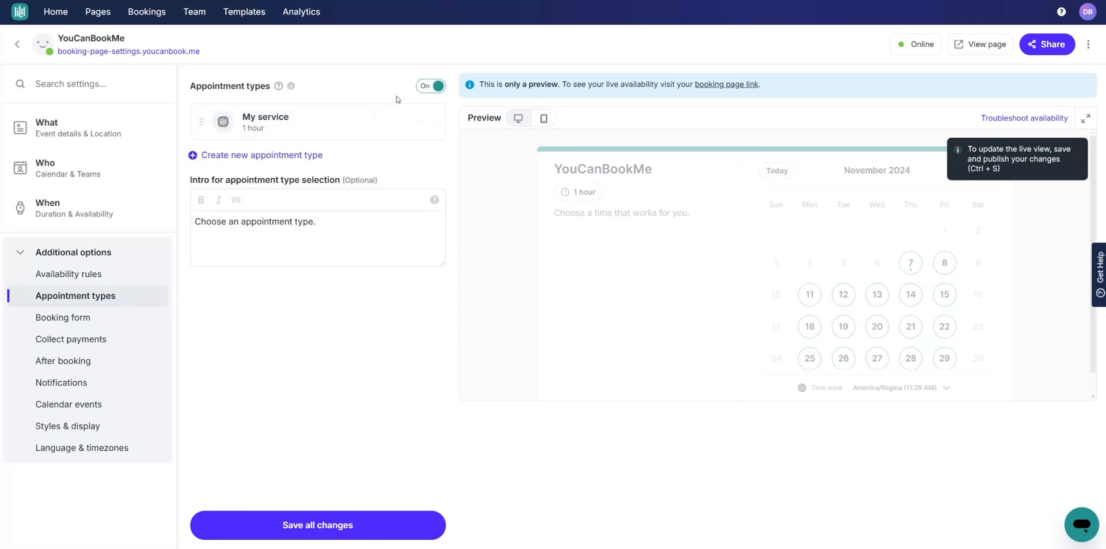
left_click(75, 318)
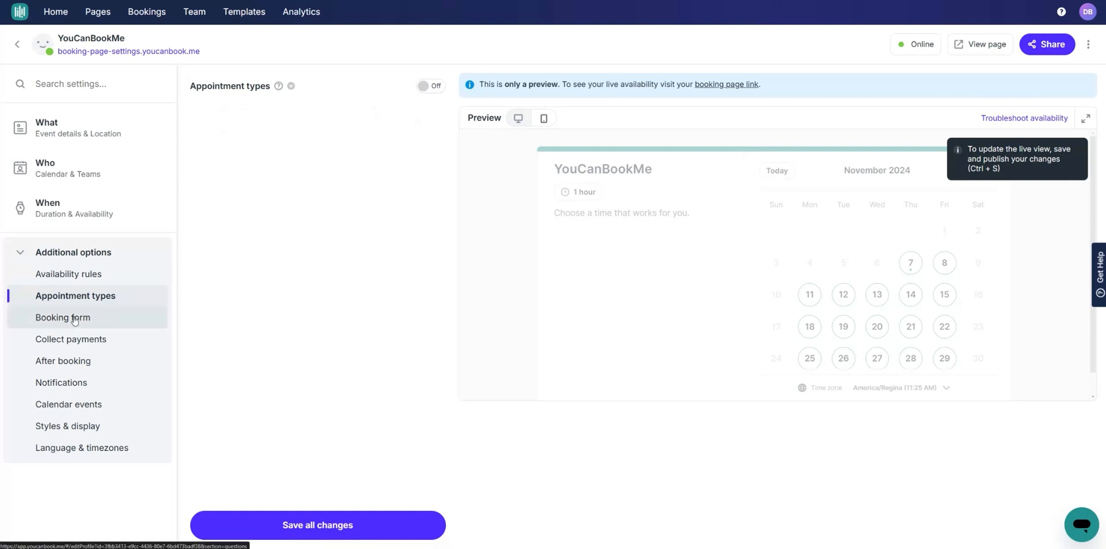
mouse_move(278, 124)
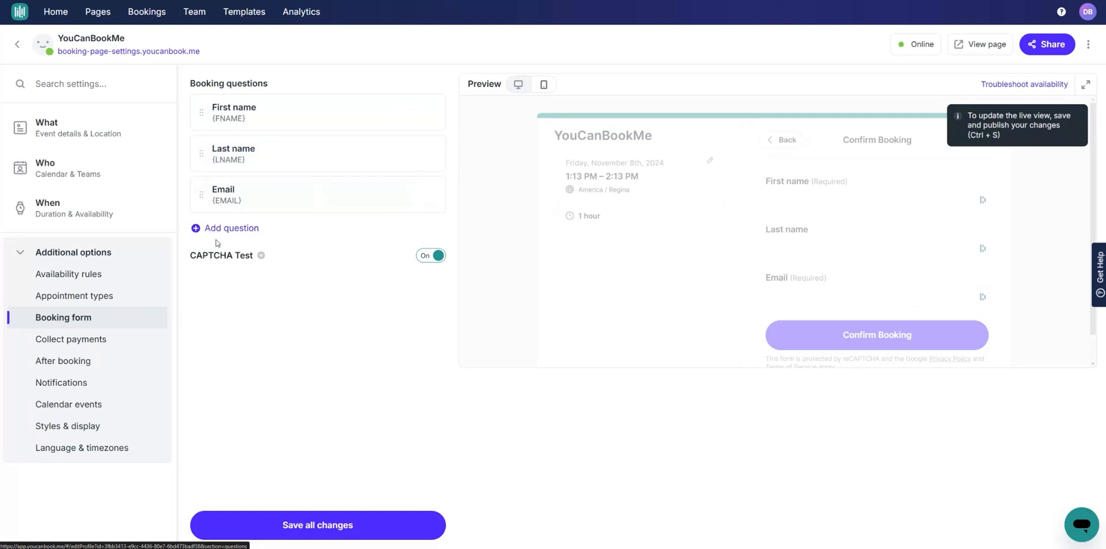
left_click(231, 228)
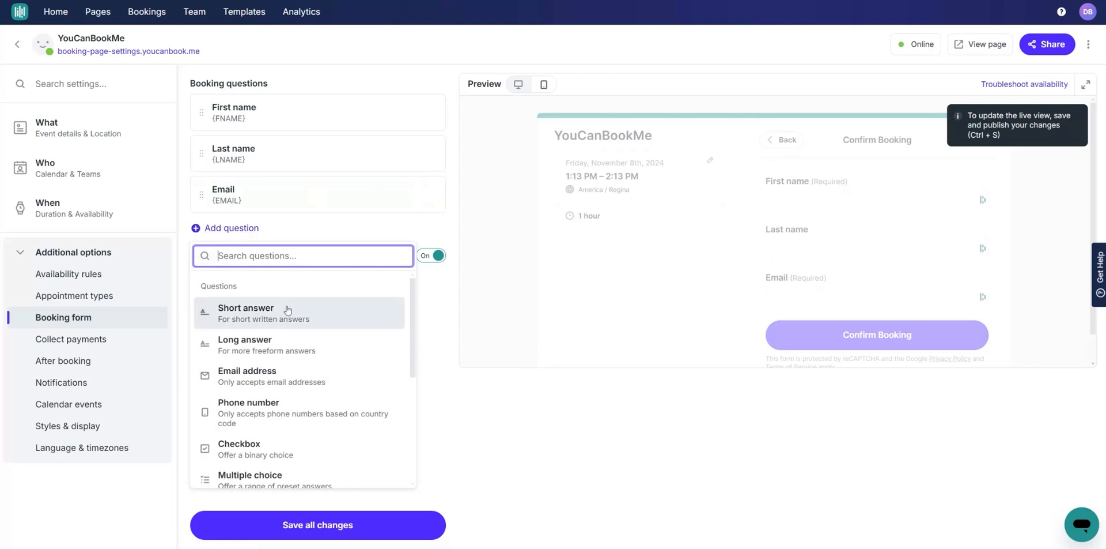
scroll(289, 312, "down", 4)
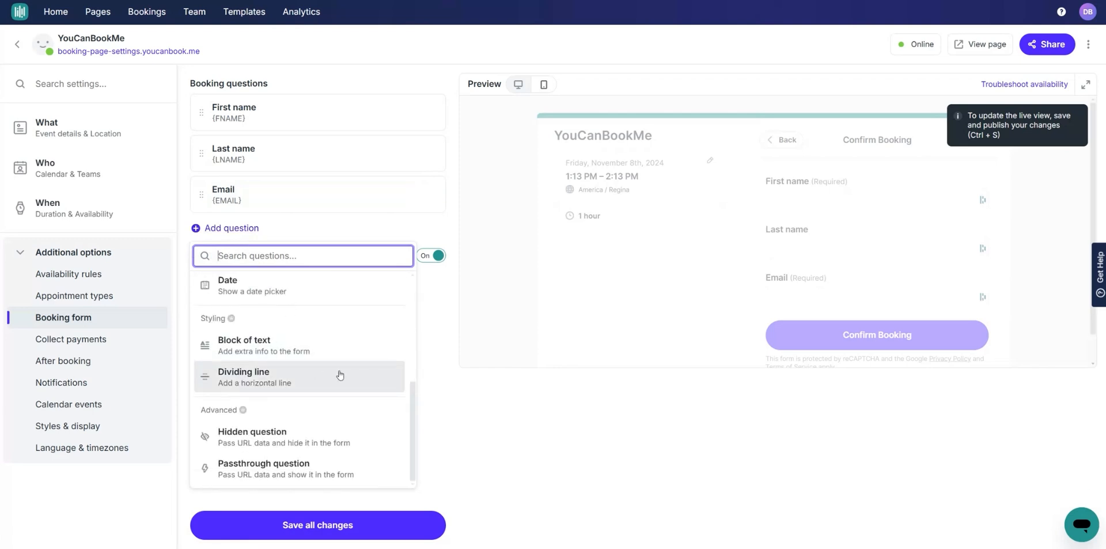
scroll(338, 375, "up", 5)
left_click(432, 301)
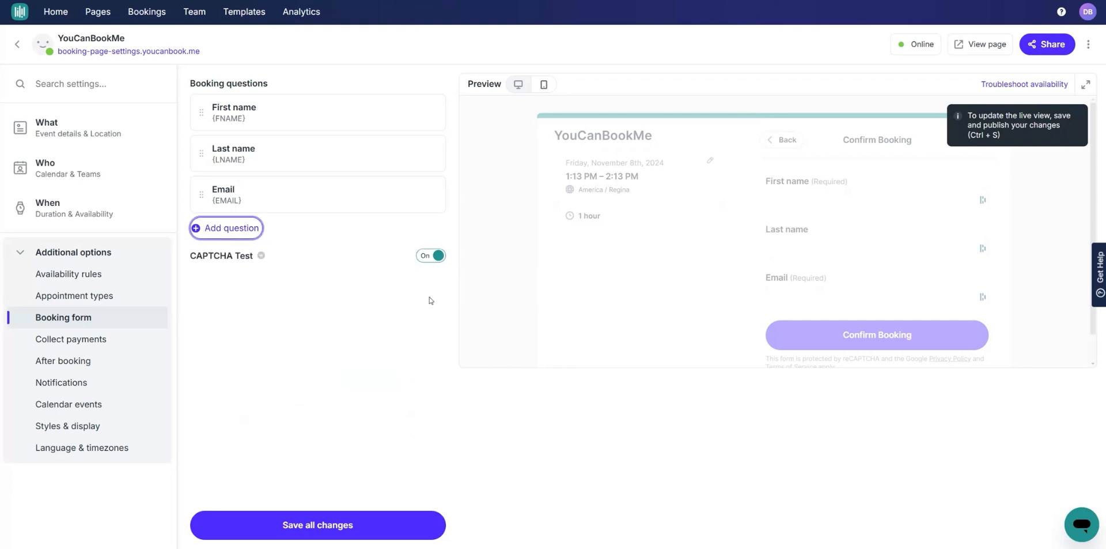
Step: Toggle booking payments on and off, leaving payment collection switched off
left_click(72, 339)
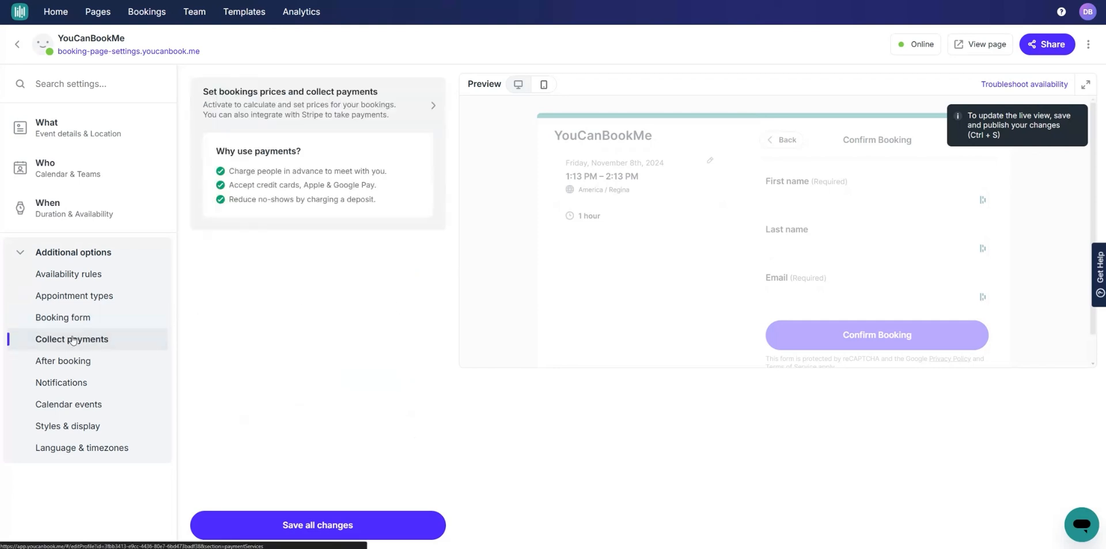
left_click(374, 109)
left_click(323, 82)
left_click(323, 82)
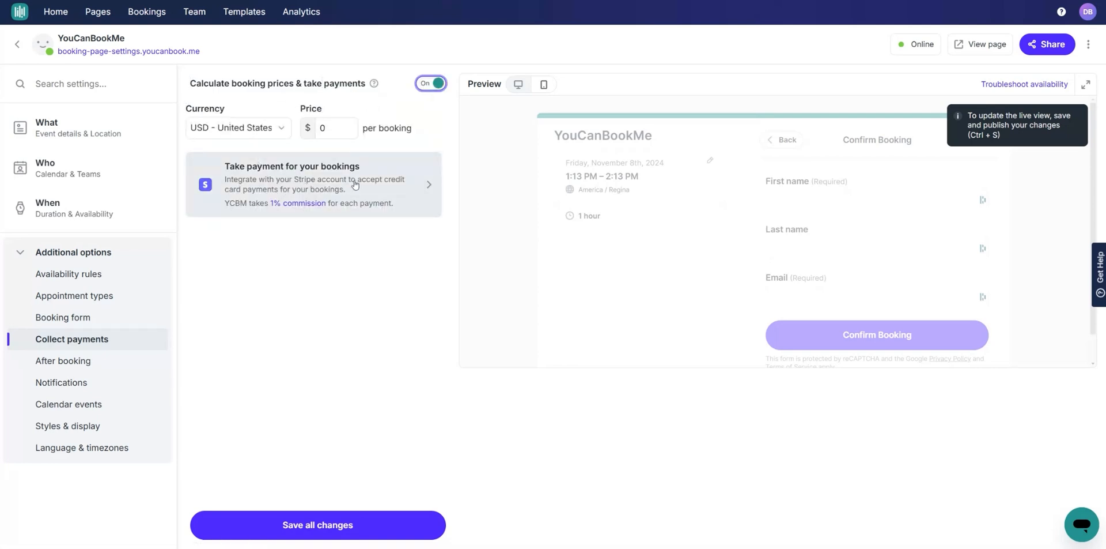
left_click(431, 83)
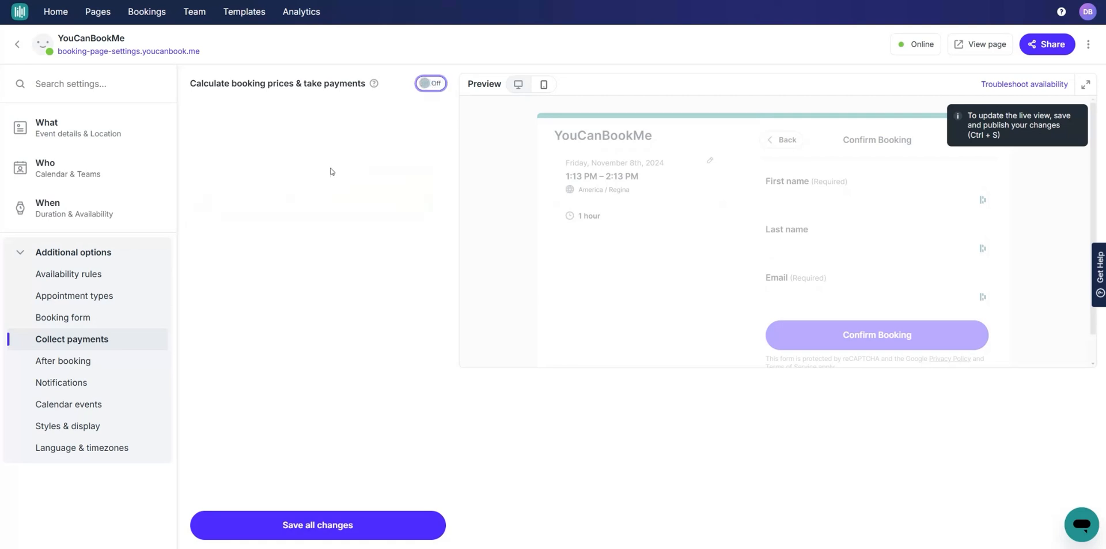
left_click(86, 361)
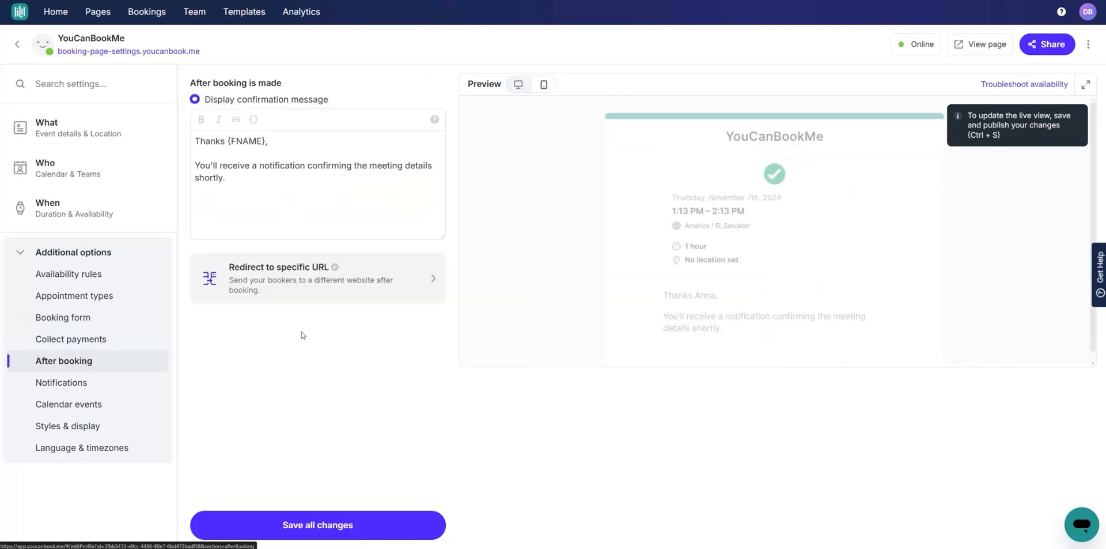
Step: Keep the confirmation message thanking {FNAME} unchanged and save all booking page changes
left_click(291, 144)
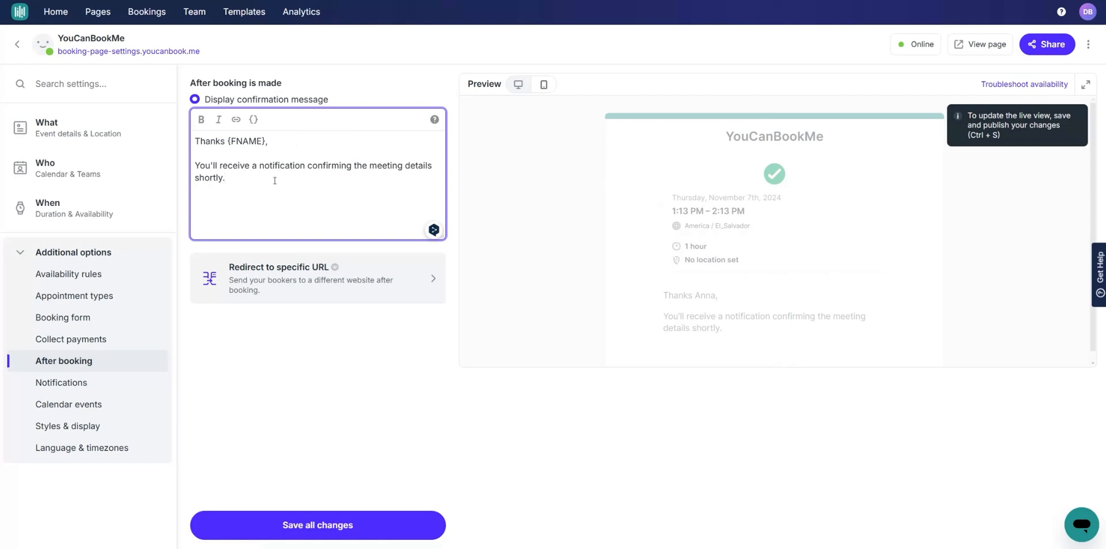
left_click(280, 523)
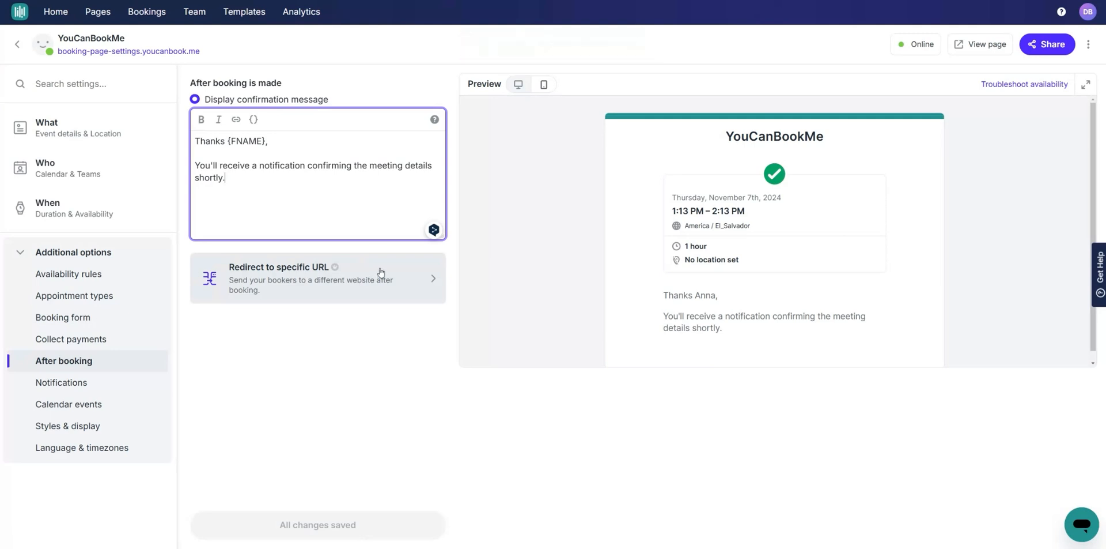
left_click(241, 333)
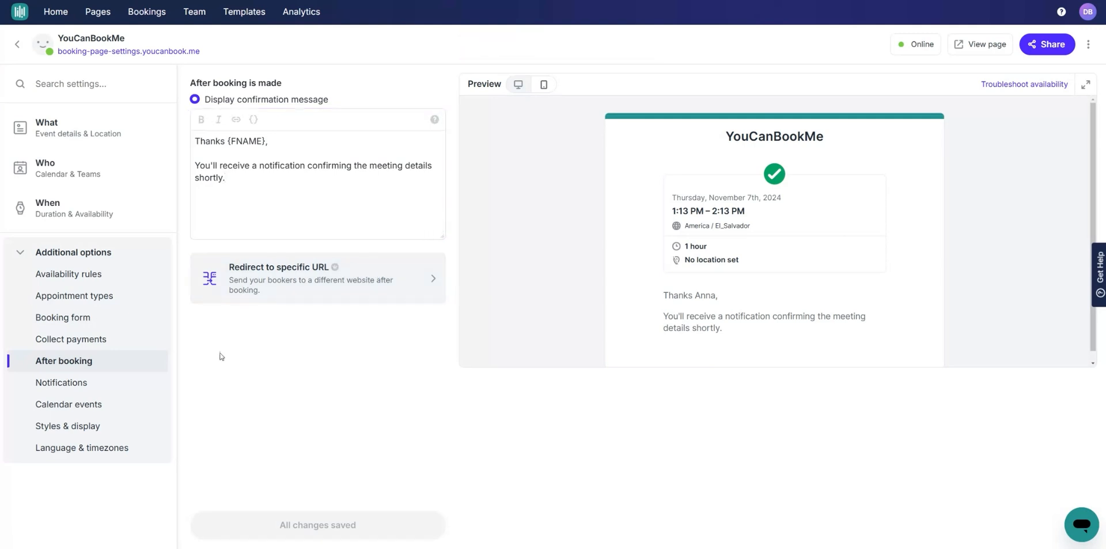
Step: Inspect the 'After new booking made' and 'After appointment ends' notification actions without adding any
left_click(79, 388)
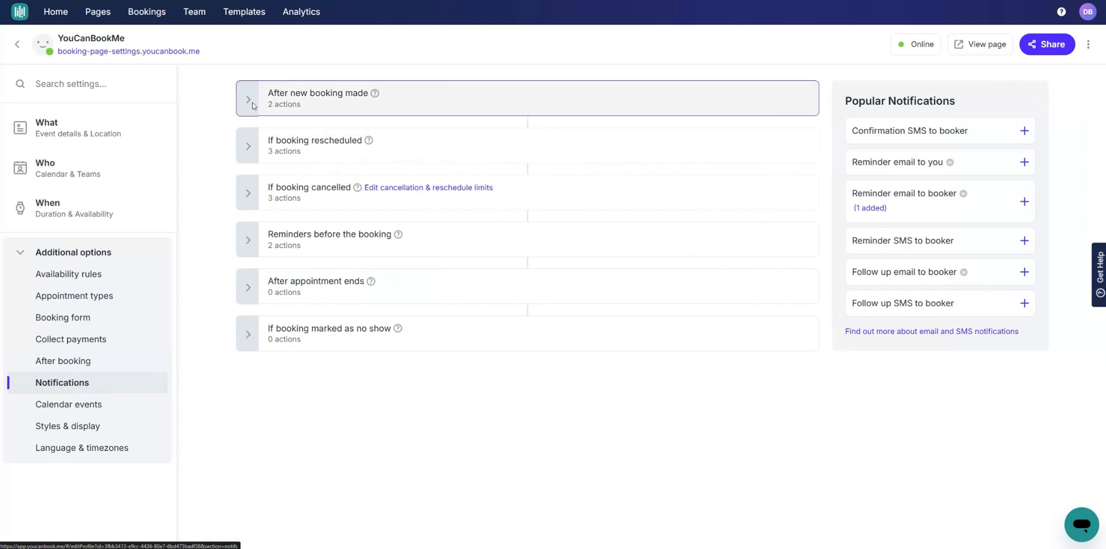
left_click(490, 99)
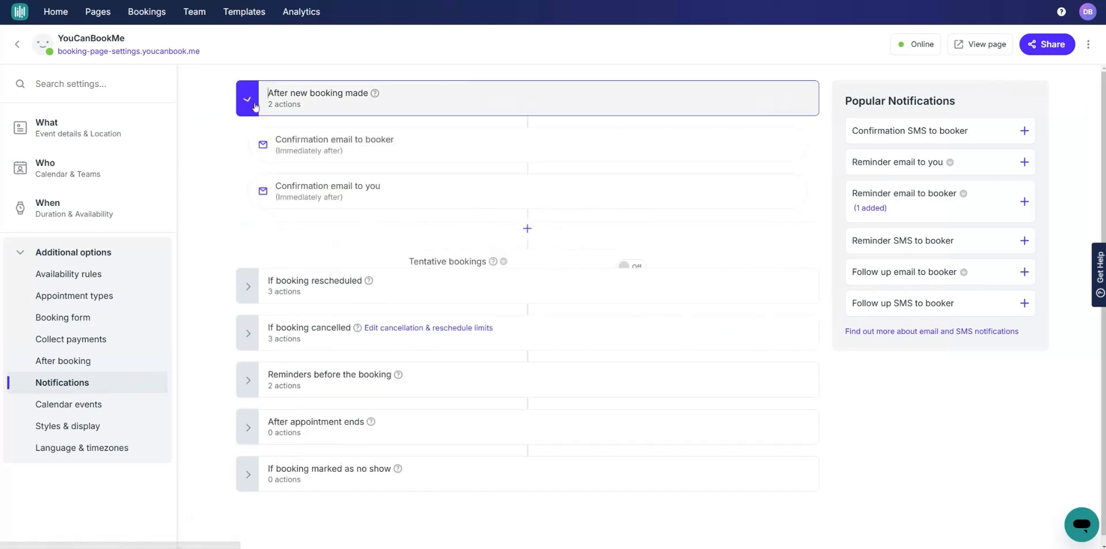
left_click(528, 229)
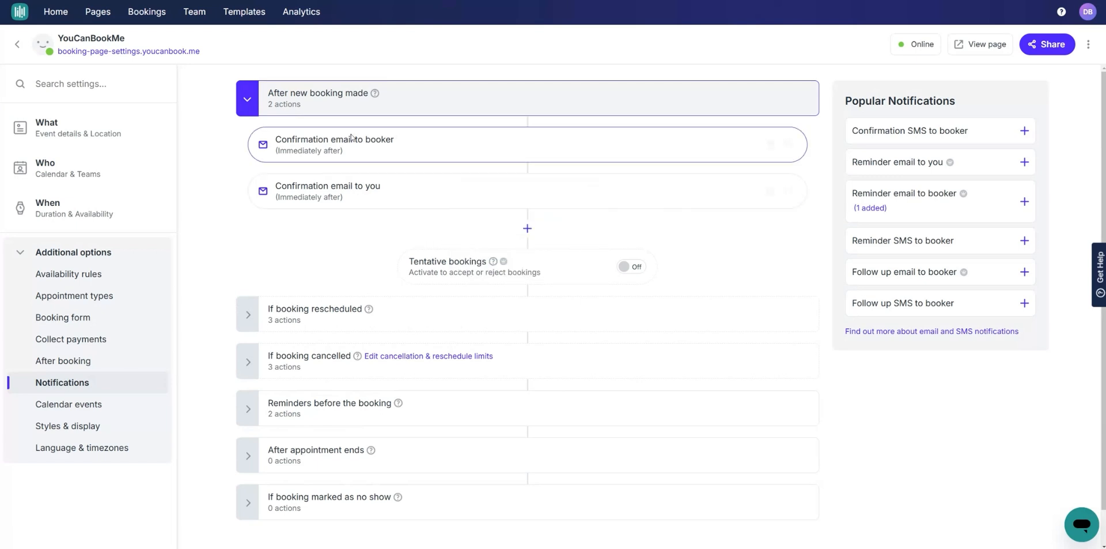
left_click(323, 99)
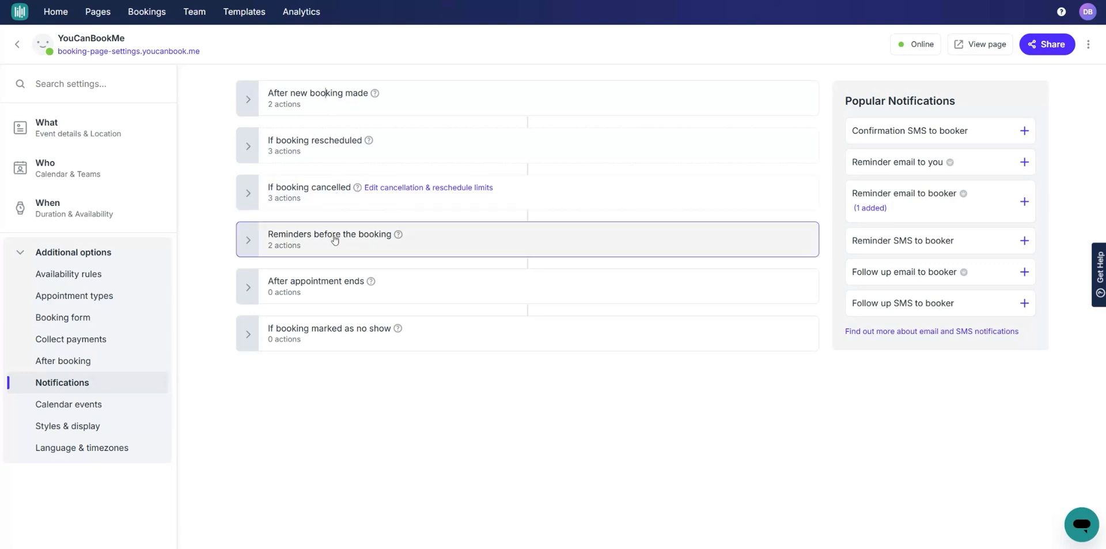
left_click(338, 293)
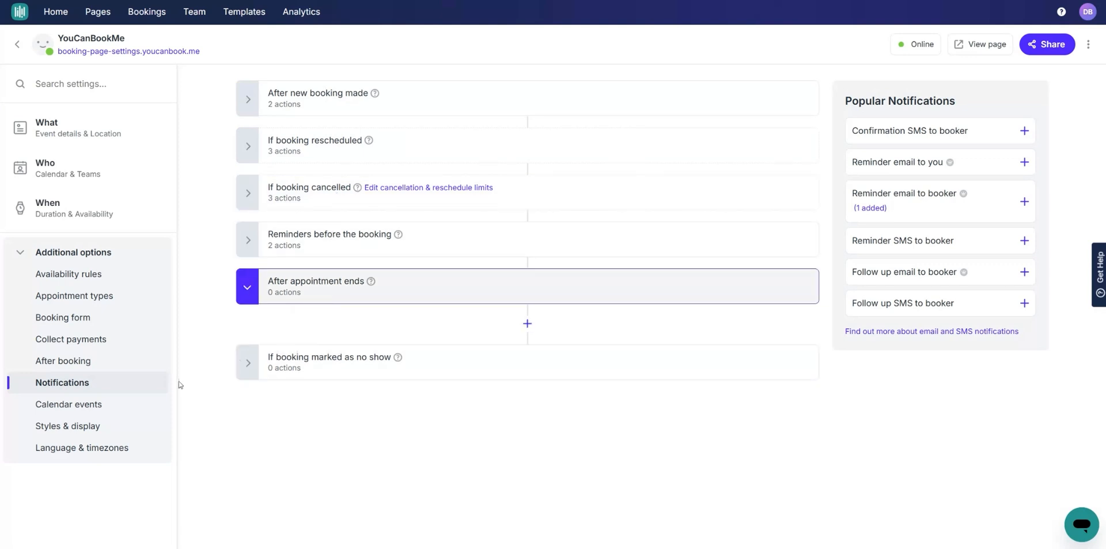
left_click(83, 408)
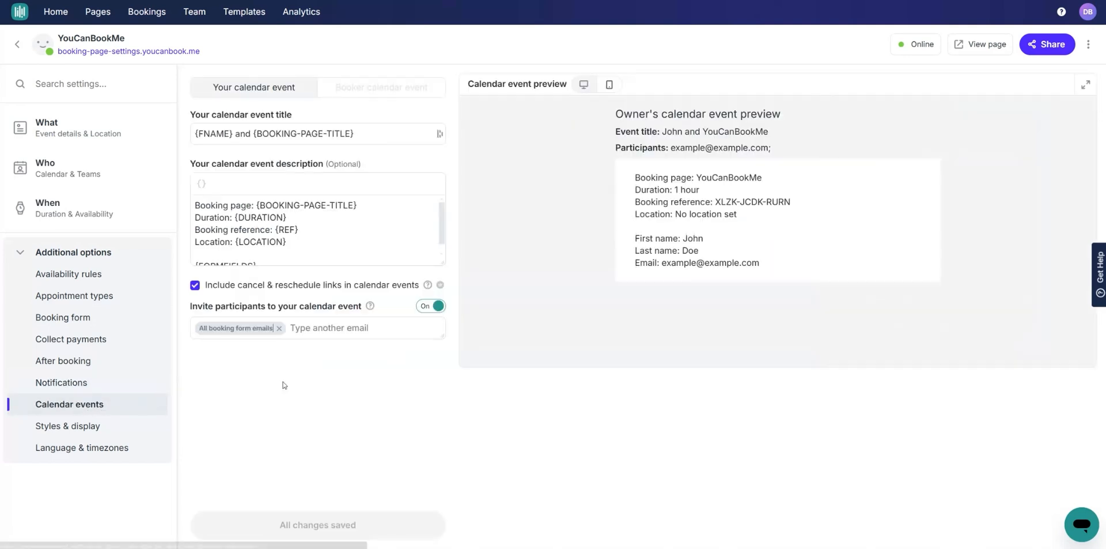
Step: Read the heading, event title and description in the owner's calendar event preview
triple_click(714, 115)
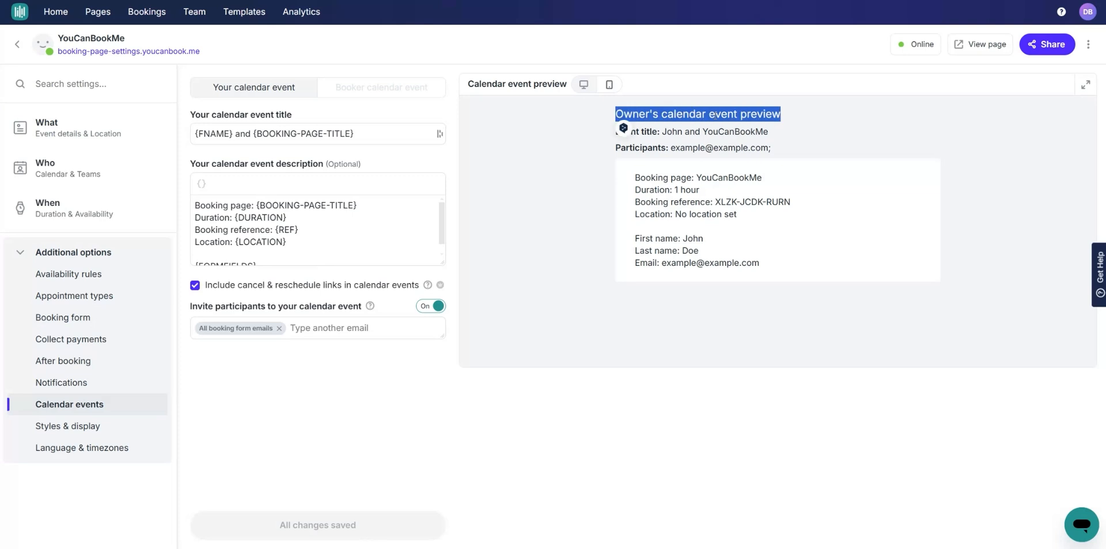
left_click(719, 131)
triple_click(712, 131)
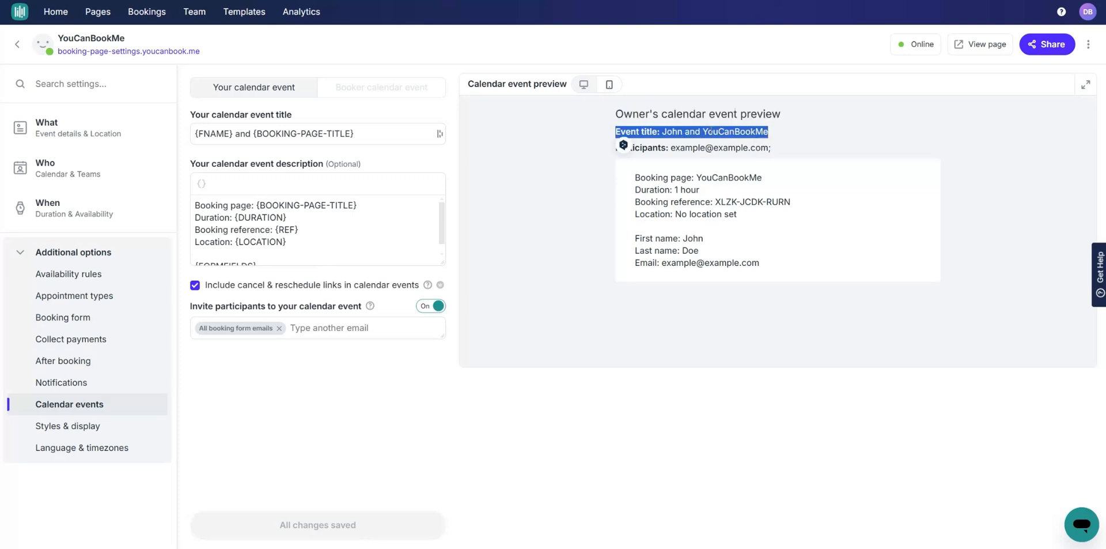
left_click(711, 130)
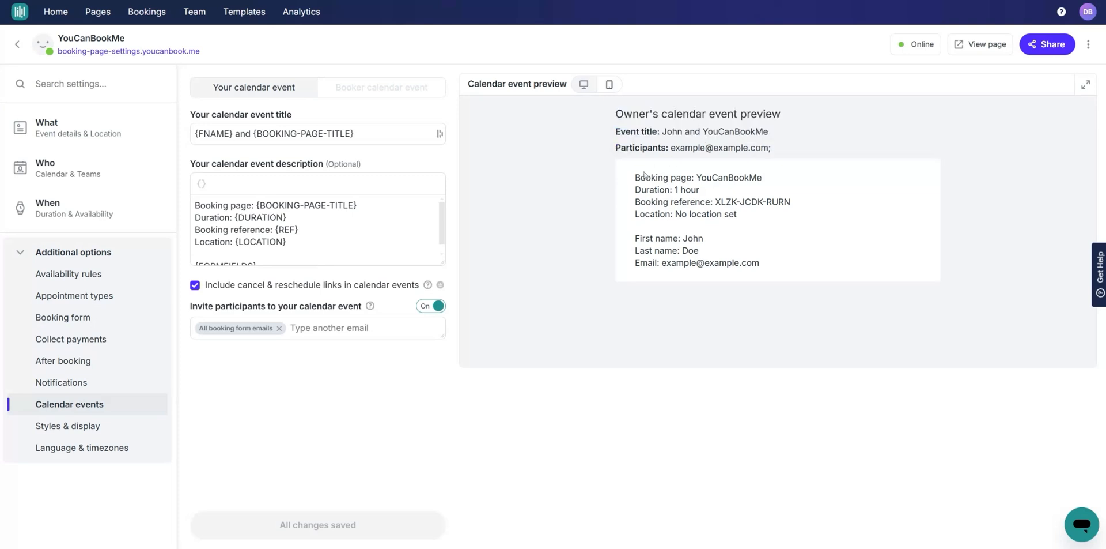
left_click_drag(633, 179, 763, 267)
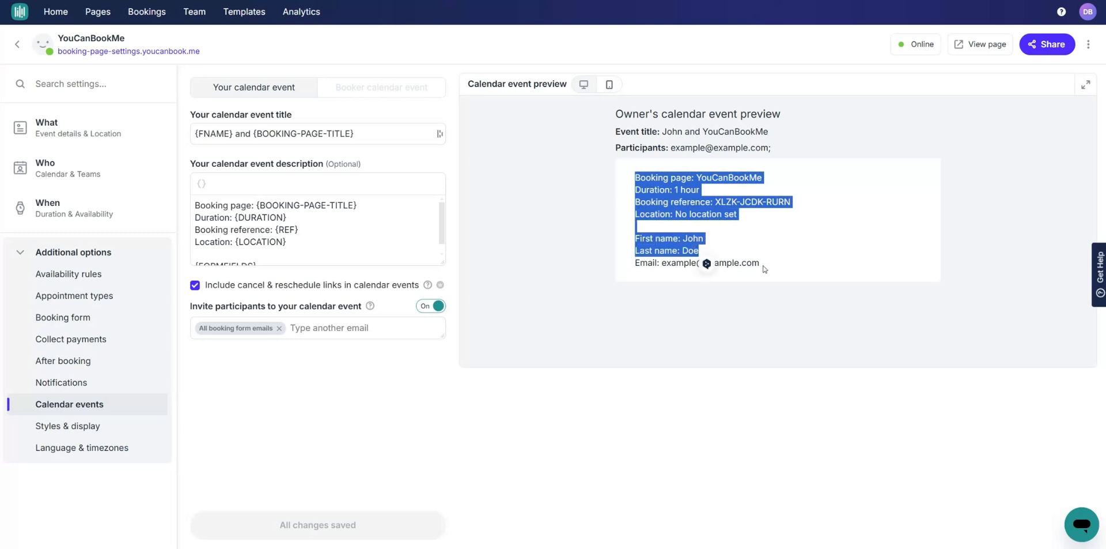
left_click(763, 267)
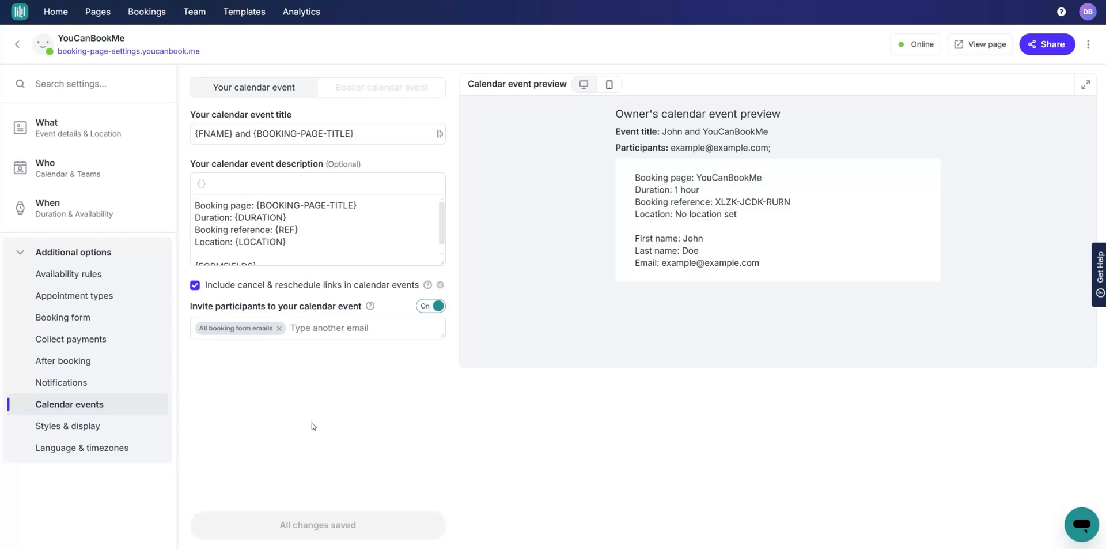
left_click(84, 431)
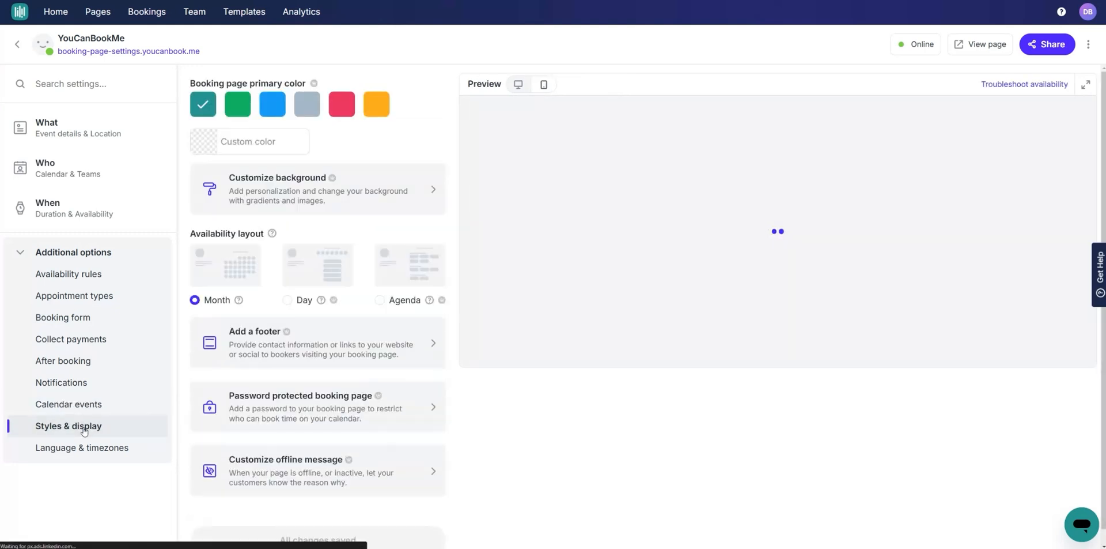
Step: Try green, save a blue primary colour, then restore and save the teal primary colour
left_click(239, 103)
left_click(272, 104)
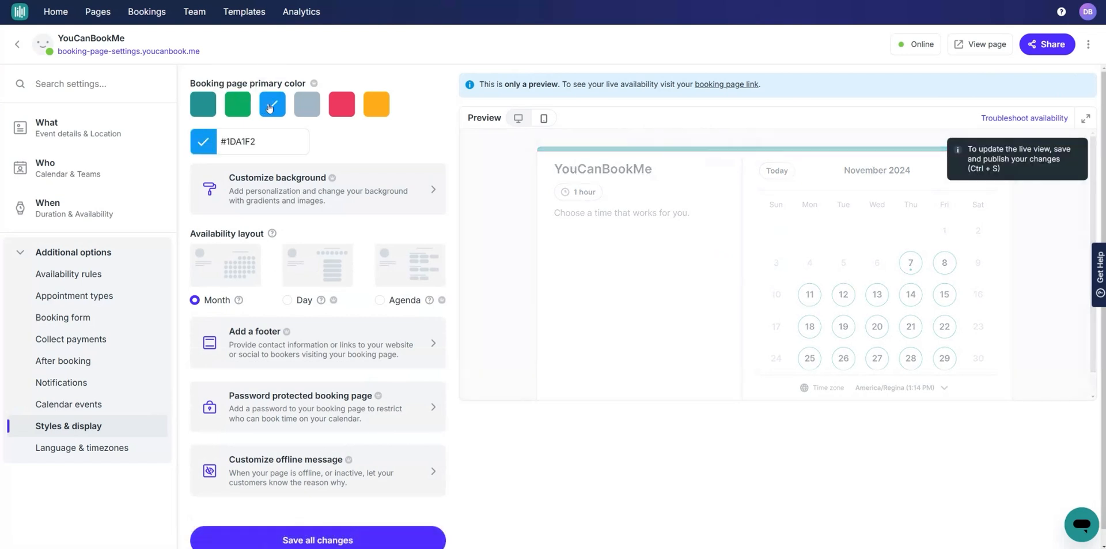
left_click(321, 538)
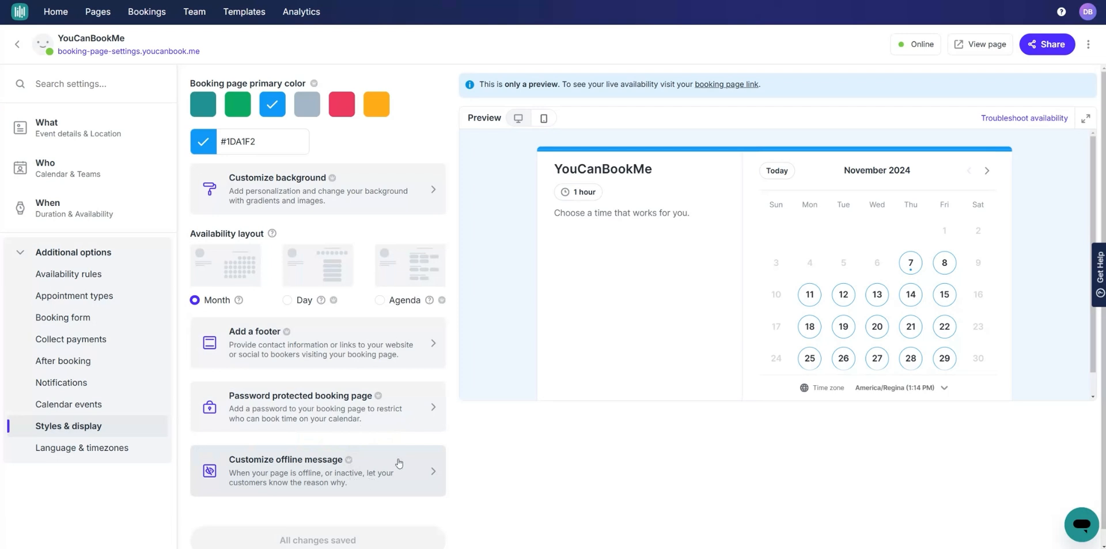
left_click(203, 103)
left_click(295, 540)
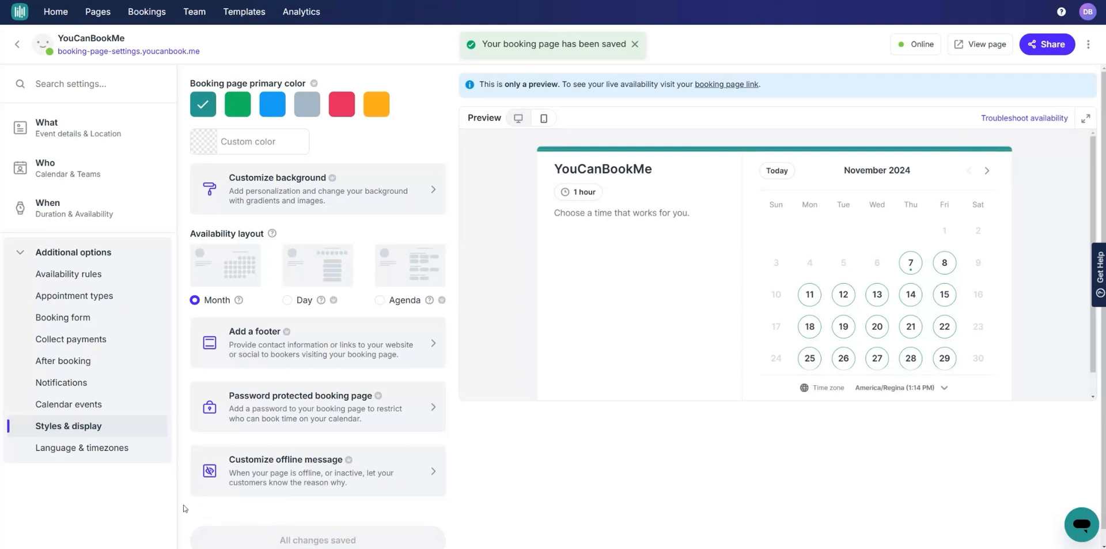
left_click(66, 453)
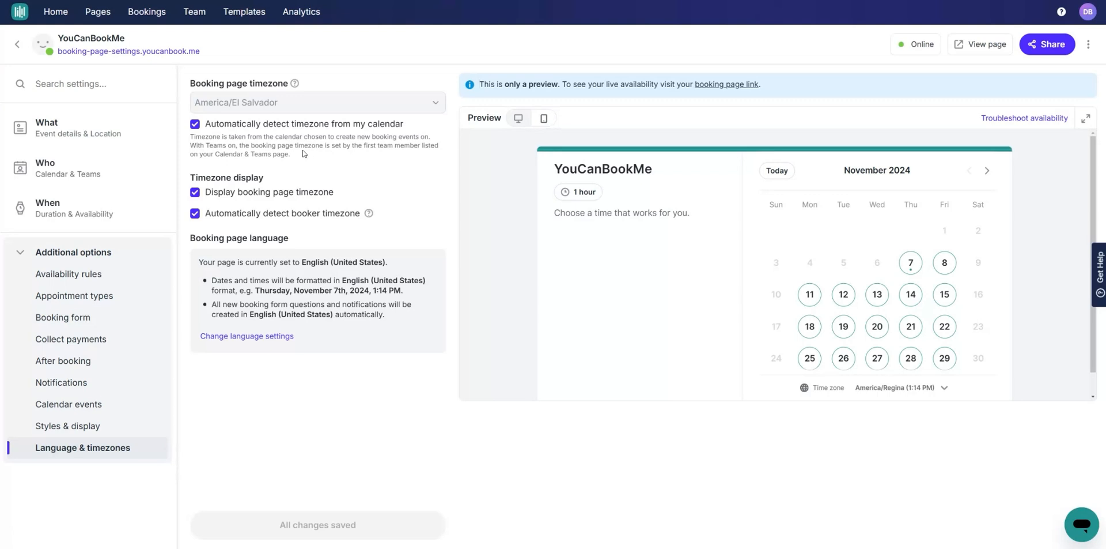
left_click(195, 124)
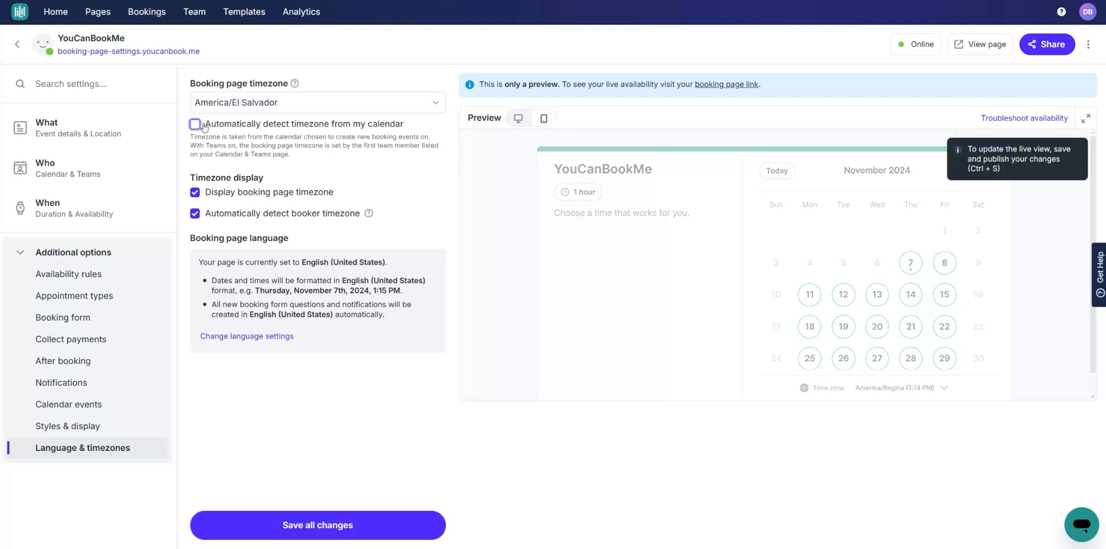
left_click(195, 124)
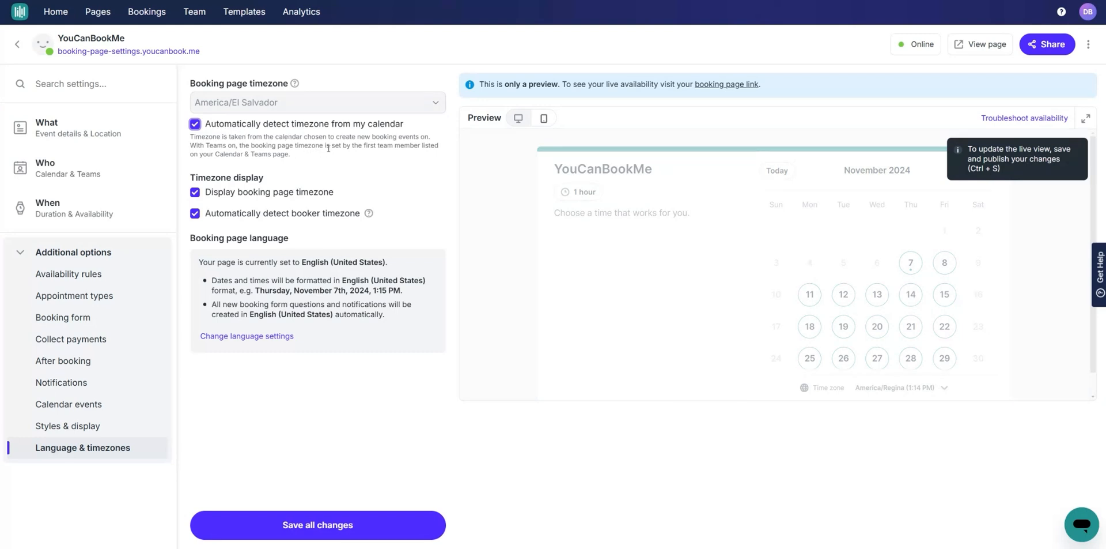
left_click(289, 217)
left_click(289, 217)
left_click(277, 340)
Step: Try switching the page language to French (France) and review the change summary
left_click(483, 143)
scroll(486, 265, "down", 15)
scroll(487, 271, "up", 10)
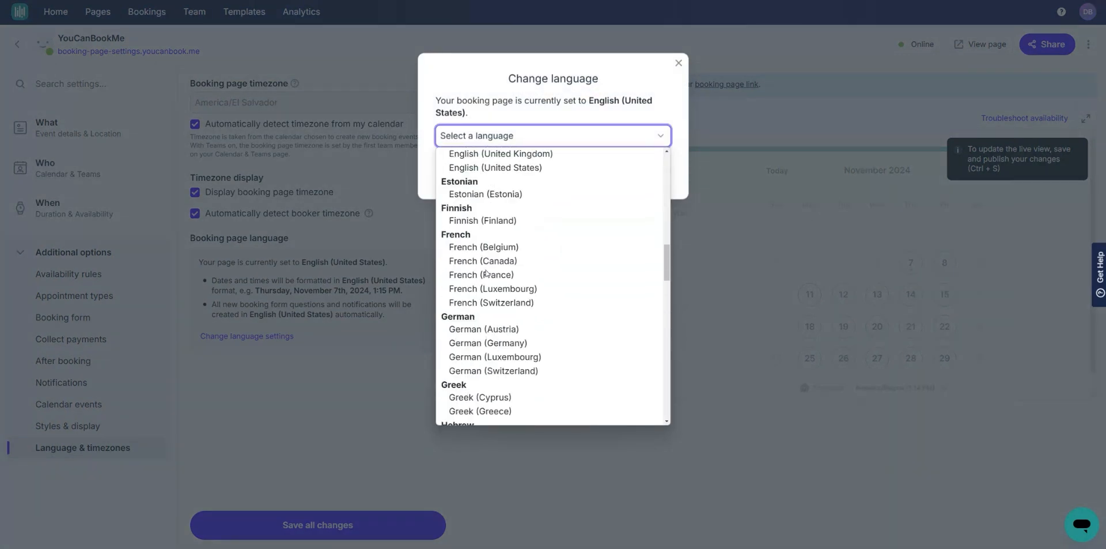
left_click(495, 275)
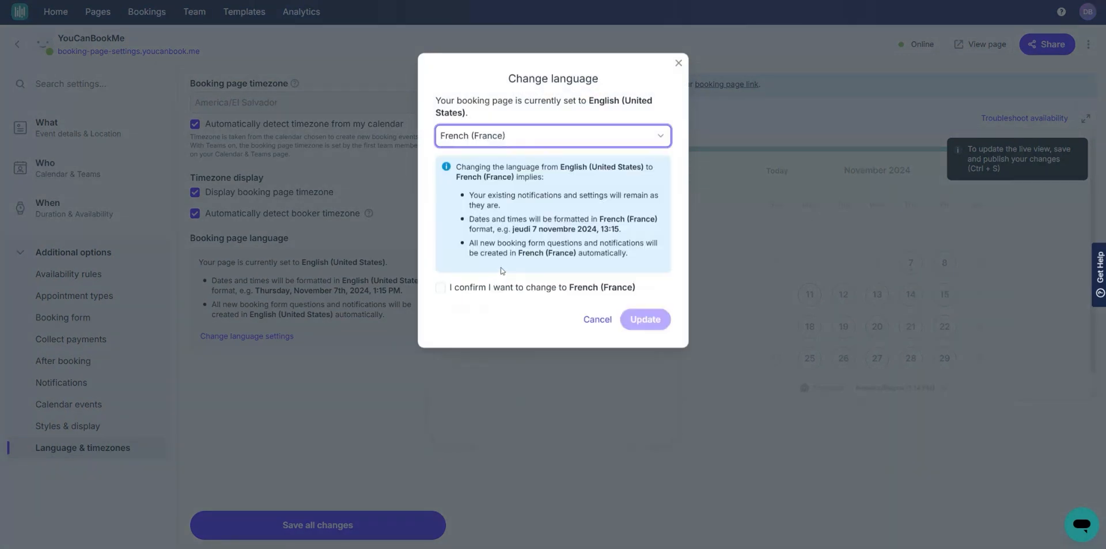
left_click(519, 220)
double_click(524, 219)
left_click(539, 220)
Step: Cancel the French switch, keeping English (United States), save all changes, and return to What
triple_click(526, 242)
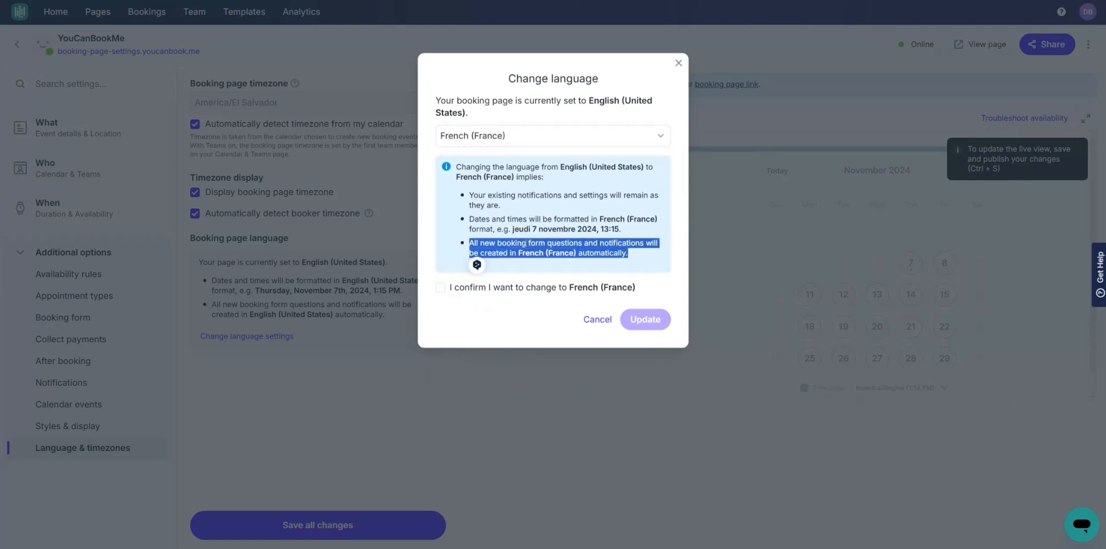
left_click(526, 243)
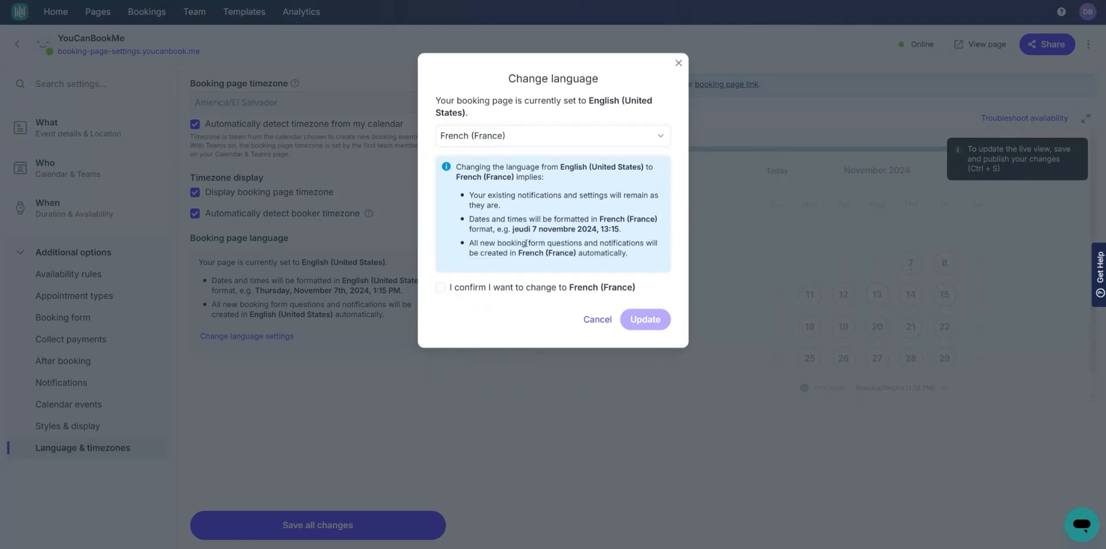
left_click(595, 319)
left_click(321, 524)
left_click(78, 128)
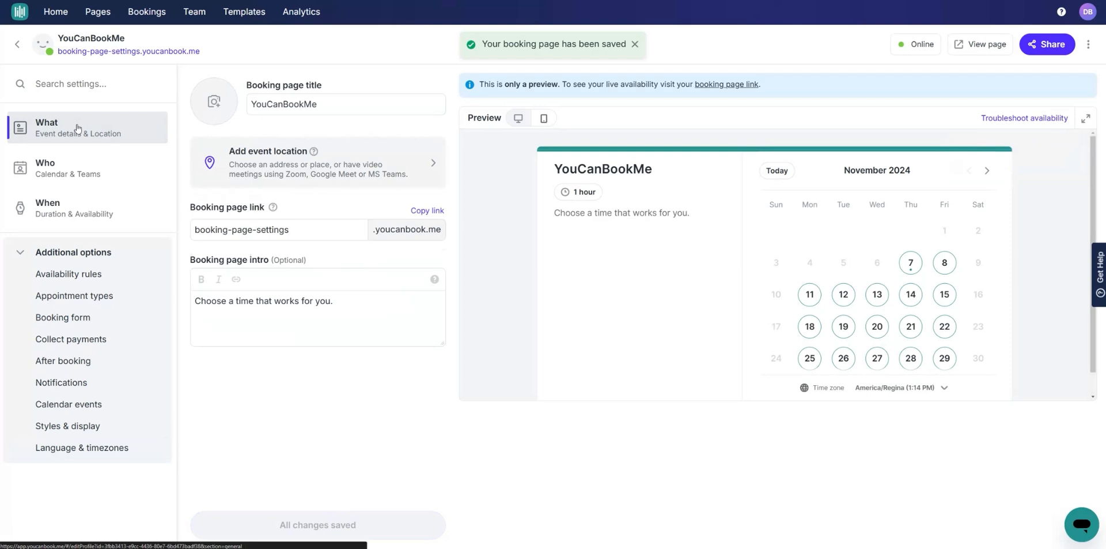